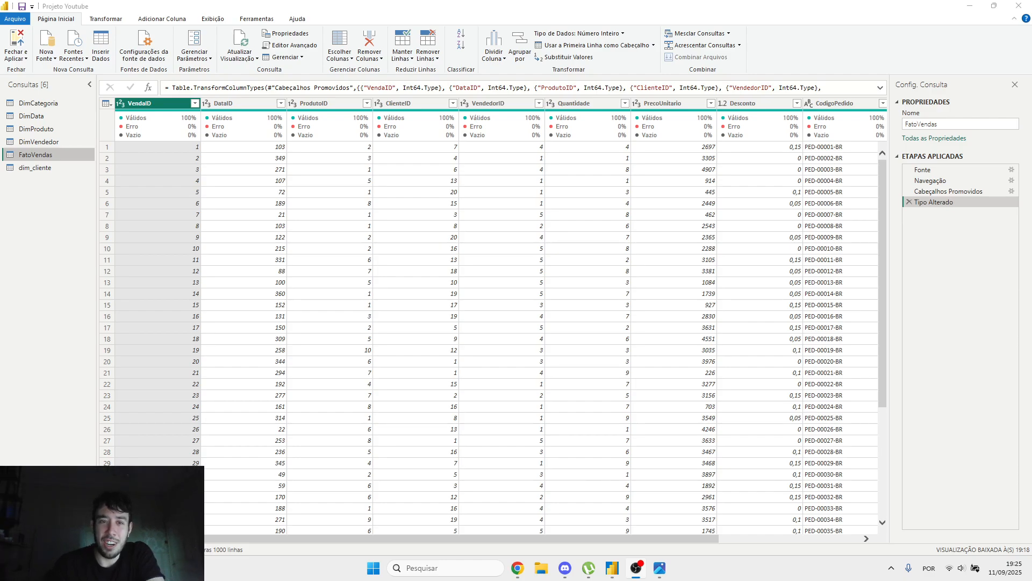
Step: Look through the DimVendedor, DimCategoria, DimData and dim_cliente queries, and return to FatoVendas
{"action": "left_click", "coordinate": [929, 283]}
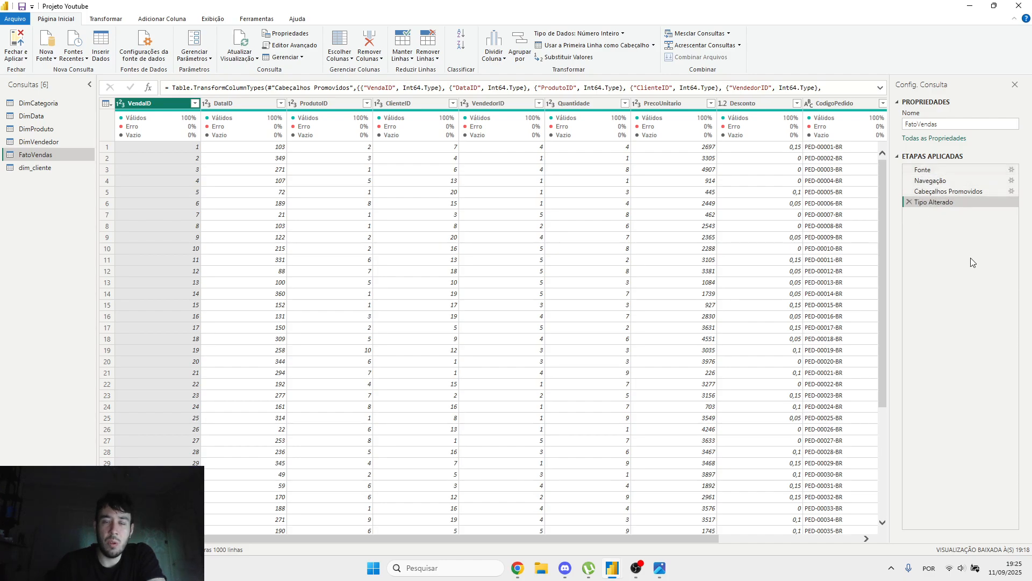
{"action": "left_click", "coordinate": [50, 129]}
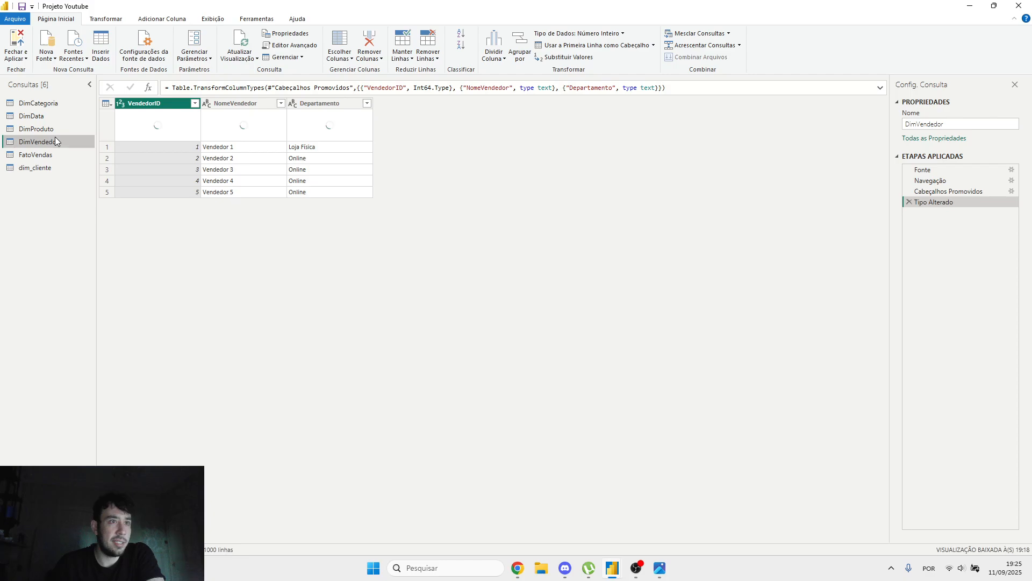
{"action": "left_click", "coordinate": [37, 103]}
{"action": "left_click", "coordinate": [32, 116]}
{"action": "left_click", "coordinate": [50, 141]}
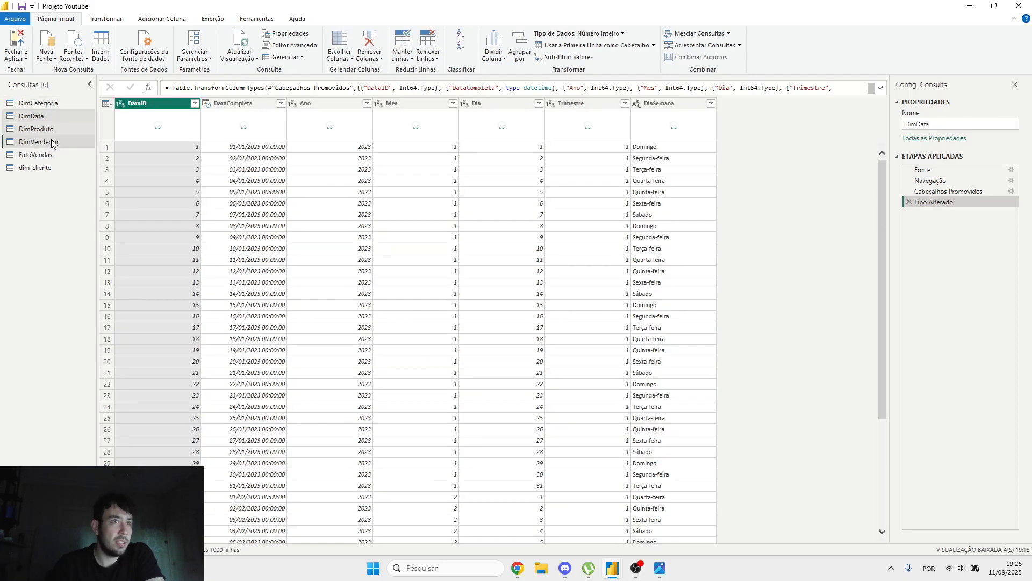
{"action": "left_click", "coordinate": [52, 168]}
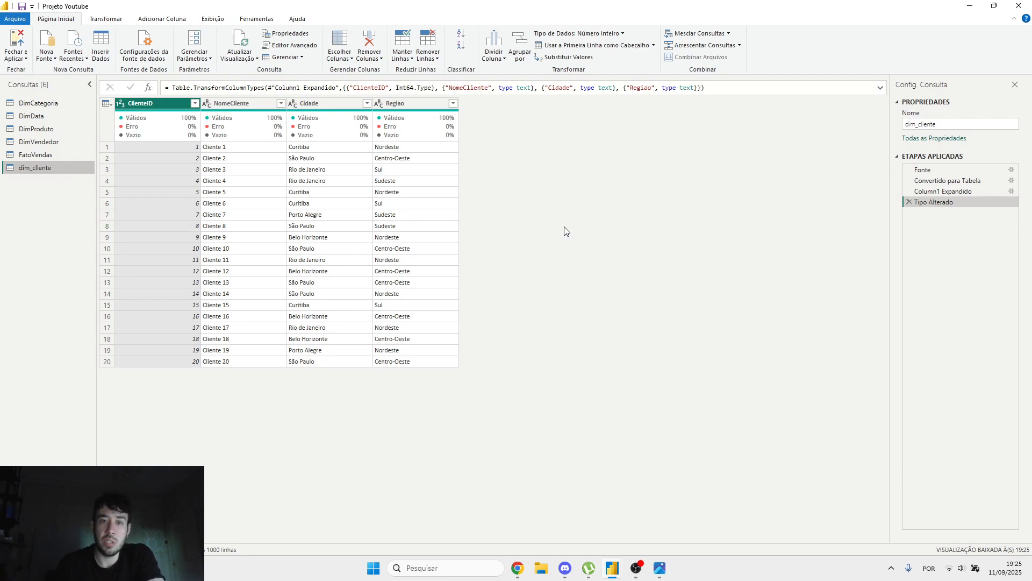
{"action": "left_click", "coordinate": [66, 153]}
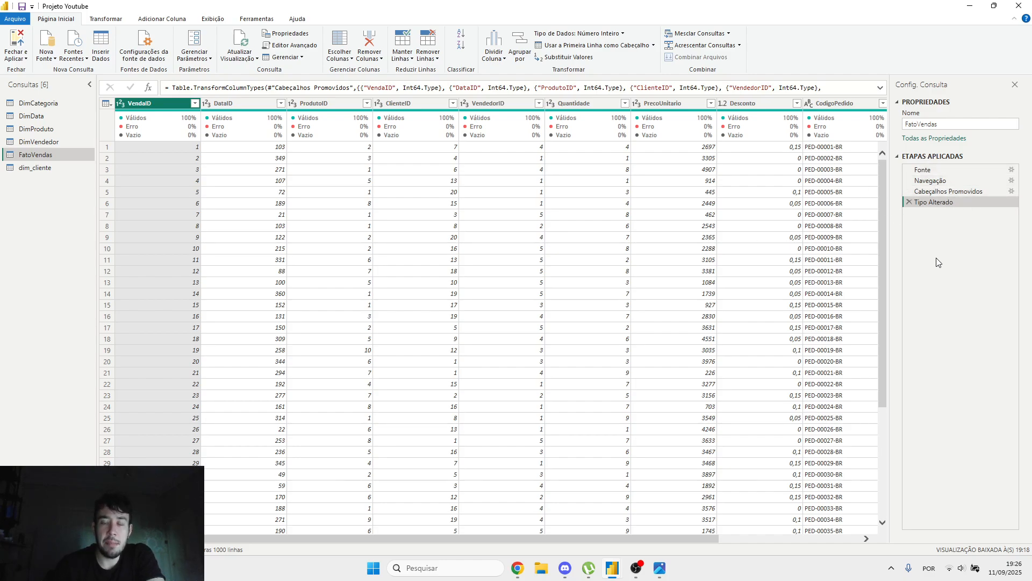
Step: Walk through the applied steps of FatoVendas in order, from Fonte to Tipo Alterado
{"action": "left_click", "coordinate": [935, 170]}
{"action": "left_click", "coordinate": [935, 181]}
{"action": "left_click", "coordinate": [938, 192]}
{"action": "left_click", "coordinate": [933, 204]}
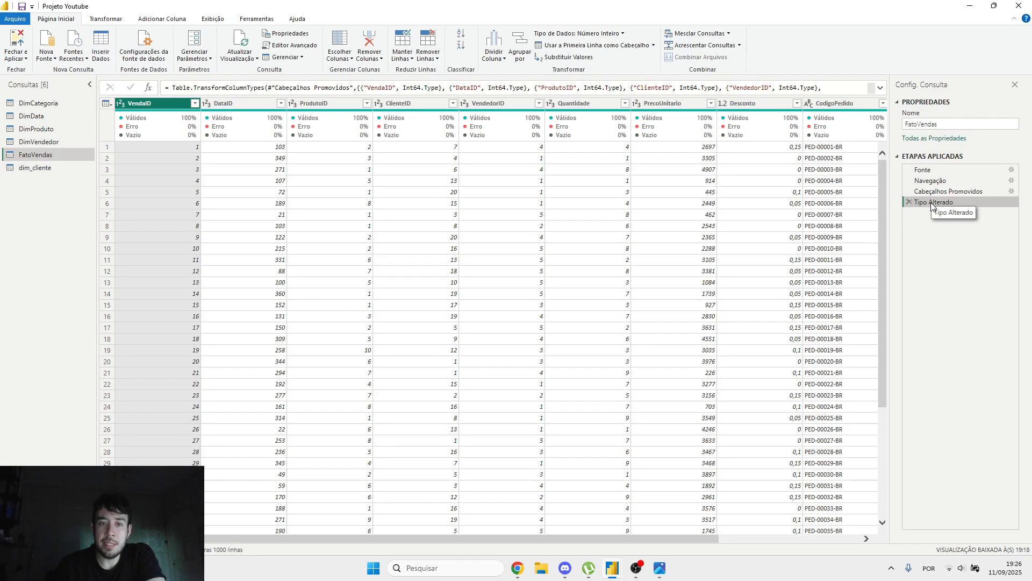
Step: Examine the Fonte step's workbook tables and the columns its Data column can expand, without expanding them
{"action": "left_click", "coordinate": [936, 171]}
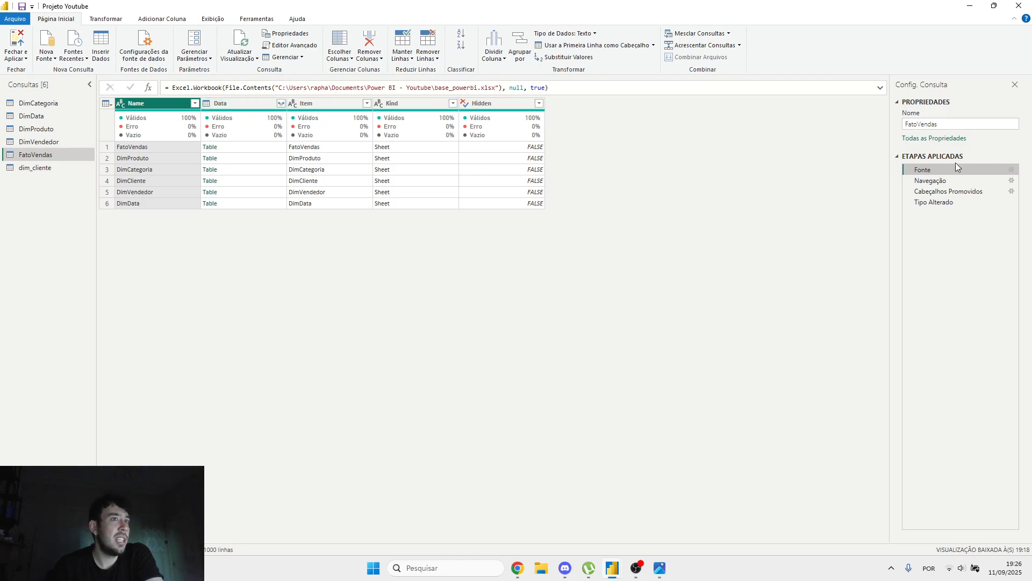
{"action": "left_click", "coordinate": [280, 103]}
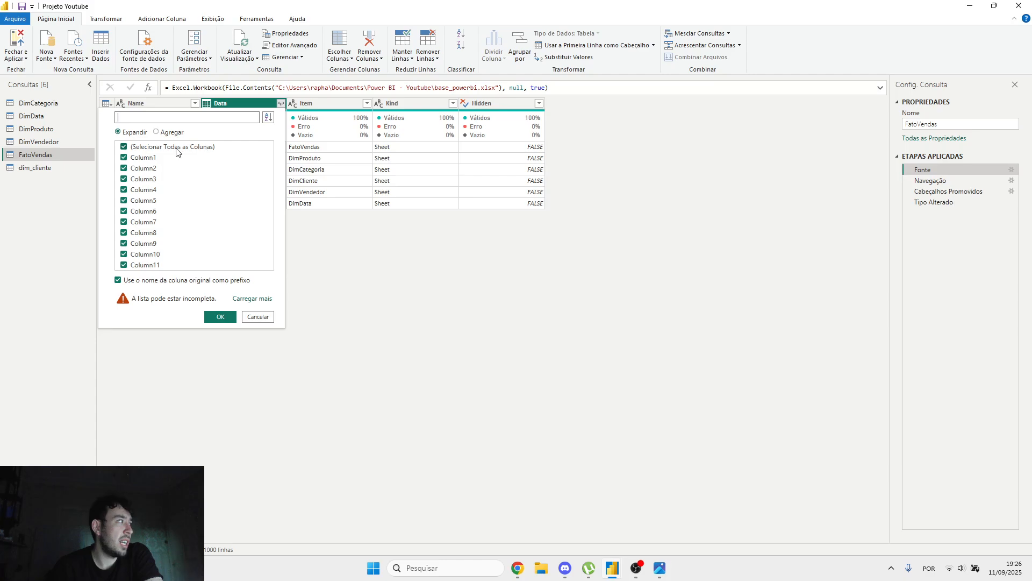
{"action": "left_click", "coordinate": [257, 317]}
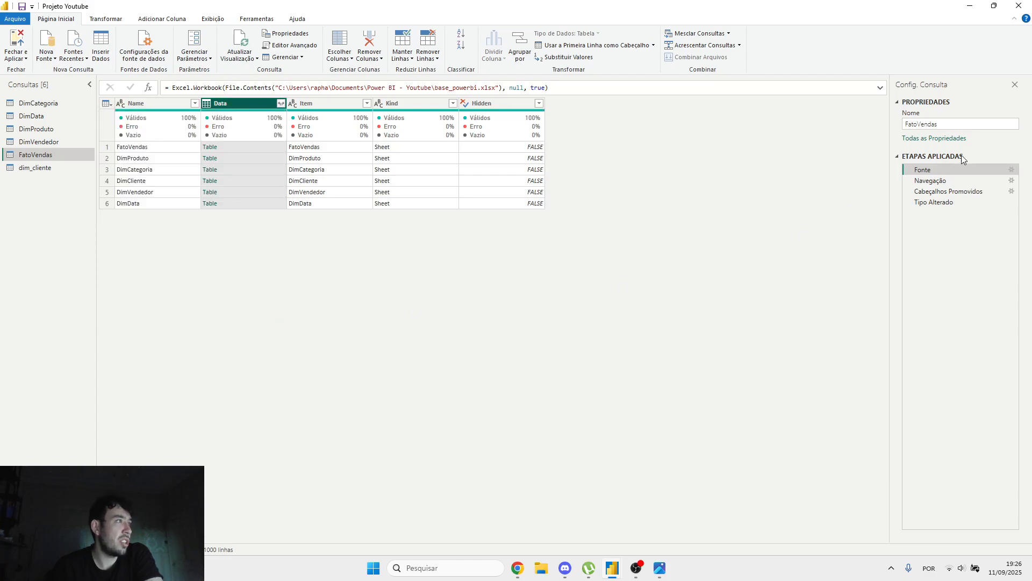
Step: Compare the data at the Fonte and Navegação steps, and view the Cabeçalhos Promovidos and Tipo Alterado stages
{"action": "left_click", "coordinate": [932, 181]}
{"action": "left_click", "coordinate": [935, 170]}
{"action": "left_click", "coordinate": [930, 181]}
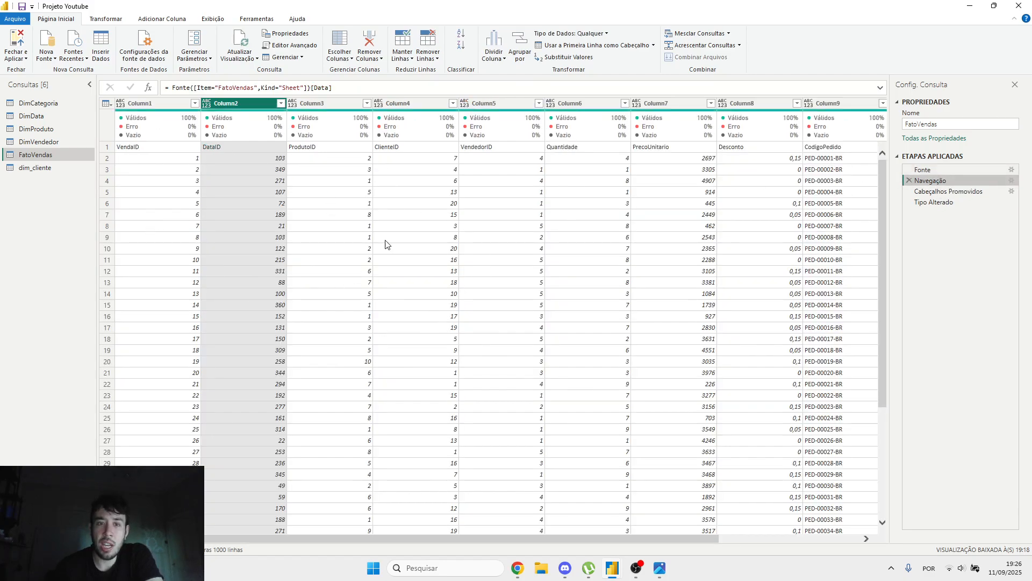
{"action": "left_click", "coordinate": [936, 171]}
{"action": "left_click", "coordinate": [931, 181]}
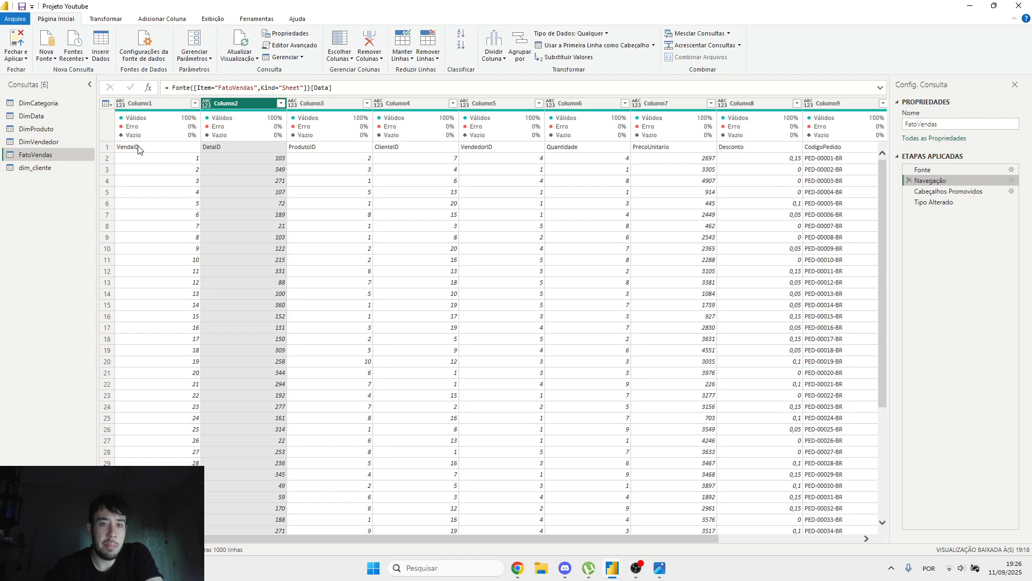
{"action": "left_click", "coordinate": [949, 193]}
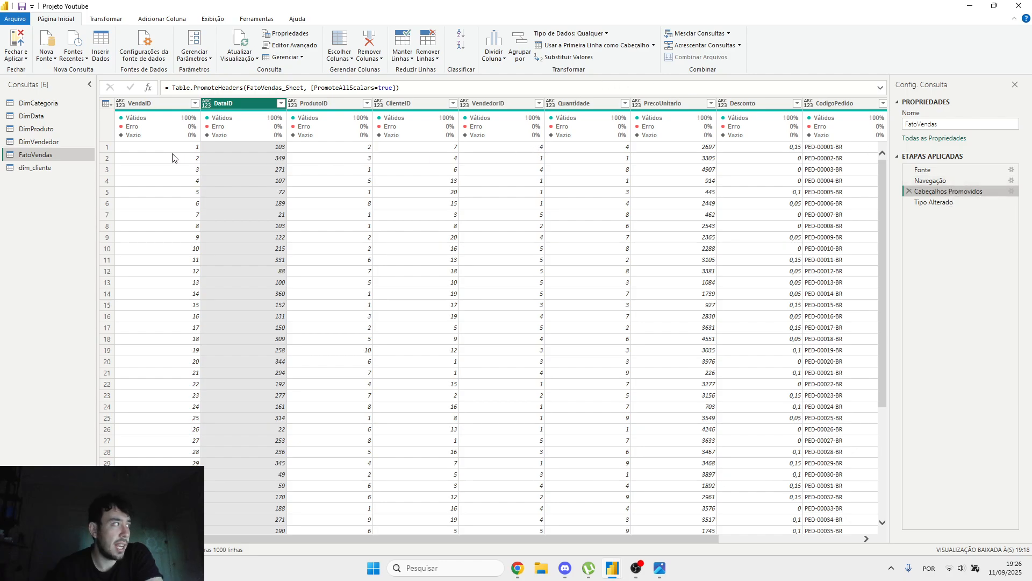
{"action": "left_click", "coordinate": [931, 203]}
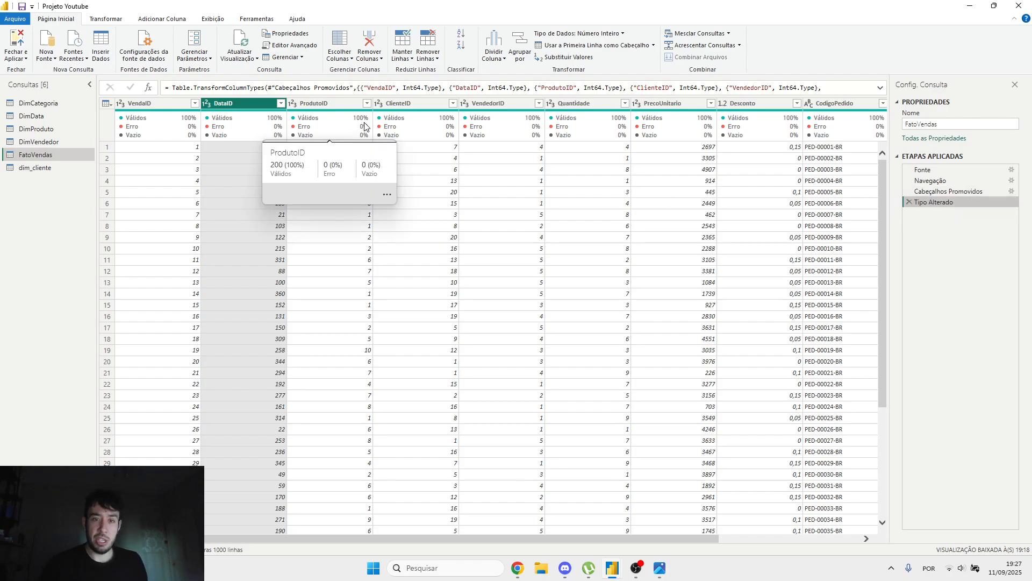
Step: Switch to the etapas_aplicadas_resumo.png image to read the applied steps summary, and return to Power Query Editor
{"action": "left_click", "coordinate": [661, 569]}
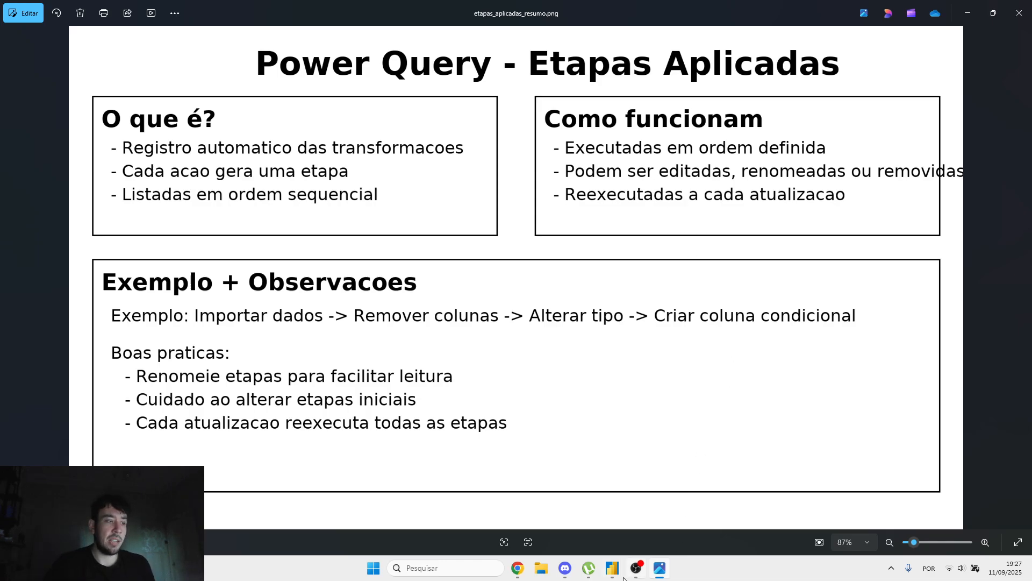
{"action": "mouse_move", "coordinate": [618, 571]}
{"action": "left_click", "coordinate": [645, 530]}
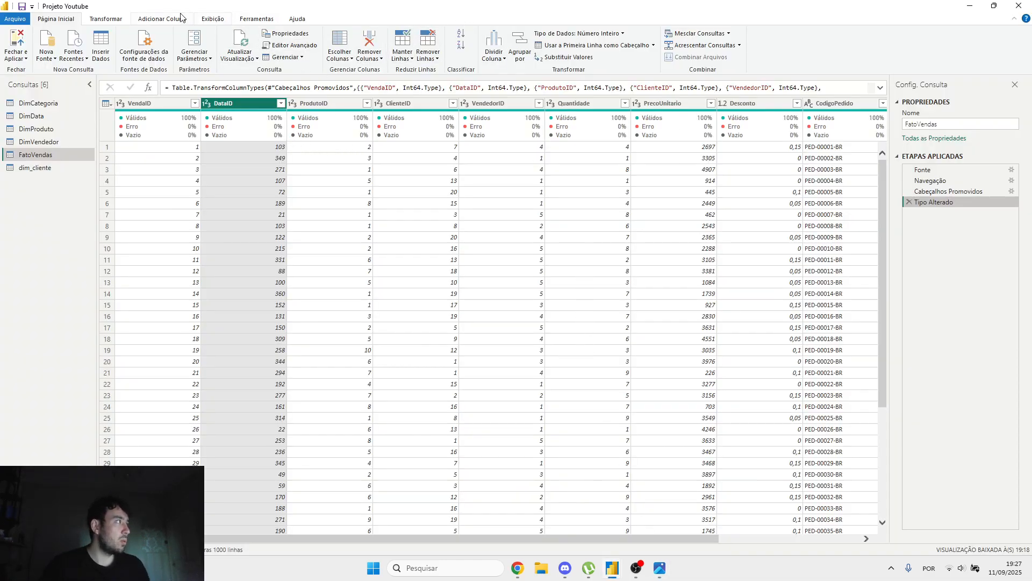
Step: Extract the last 2 characters of the CodigoPedido column in place, and delete that applied step
{"action": "left_click", "coordinate": [108, 19]}
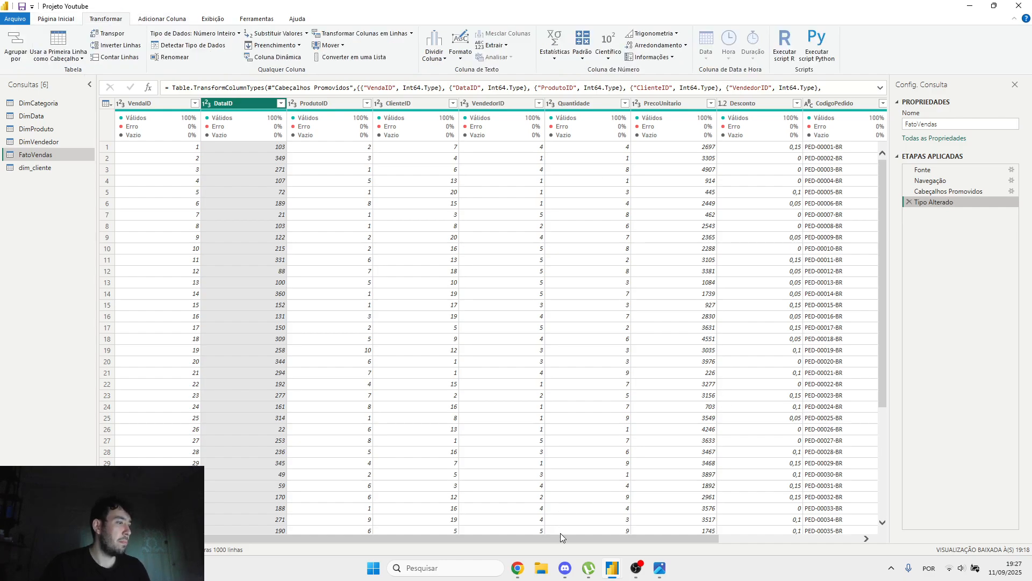
{"action": "left_click_drag", "start_coordinate": [563, 536], "coordinate": [754, 538]}
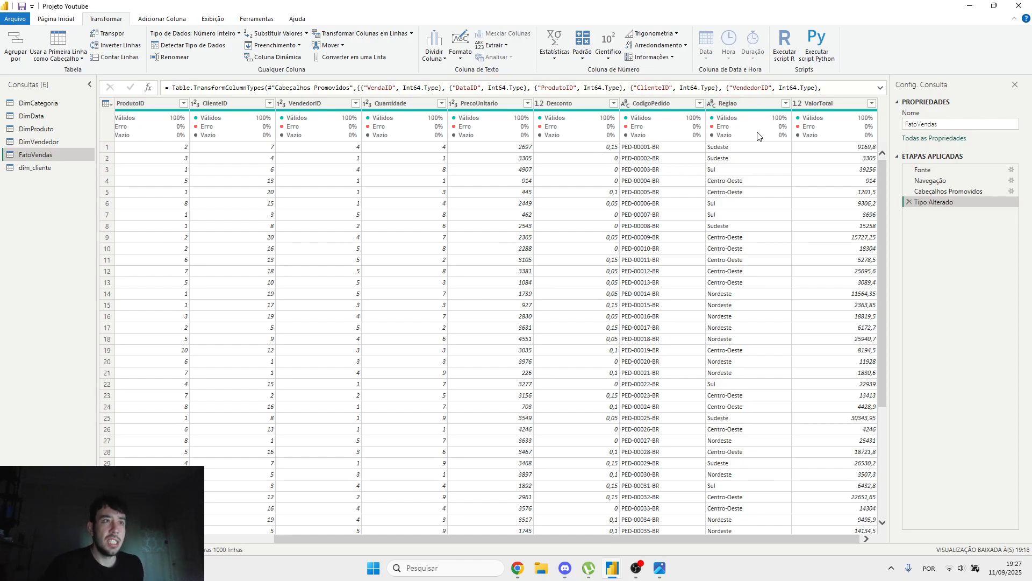
{"action": "left_click", "coordinate": [828, 103]}
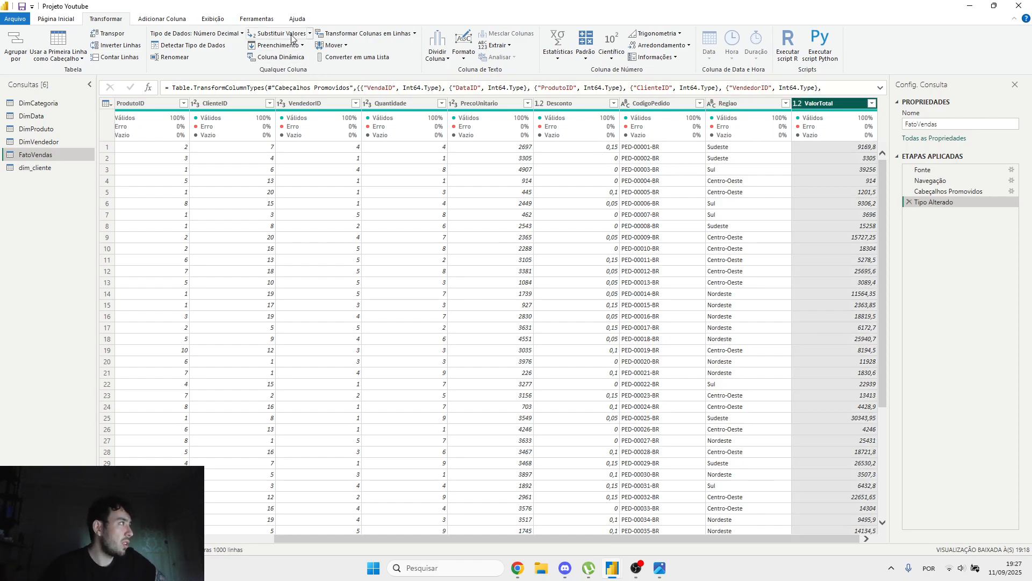
{"action": "left_click", "coordinate": [669, 107]}
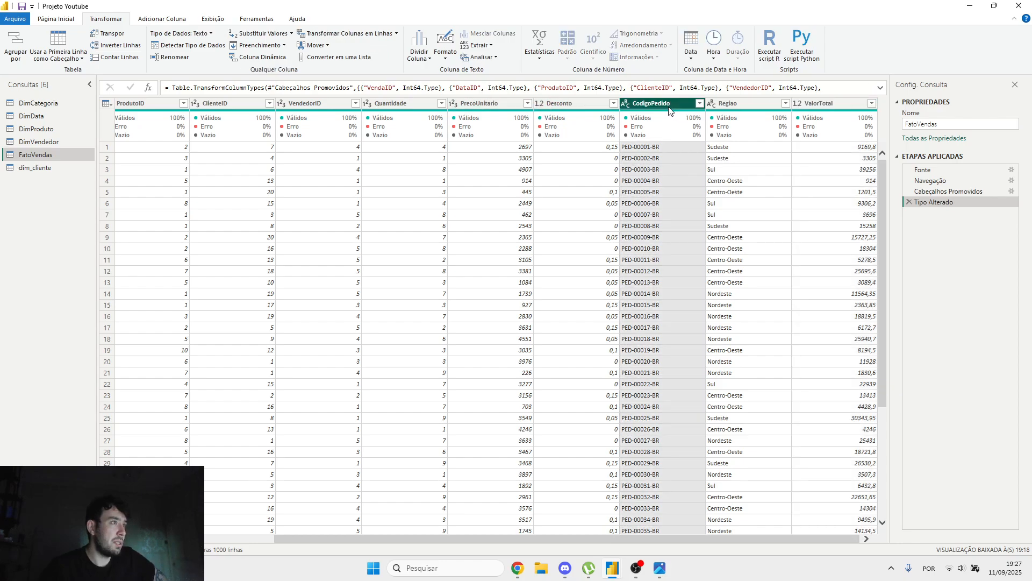
{"action": "left_click", "coordinate": [478, 45]}
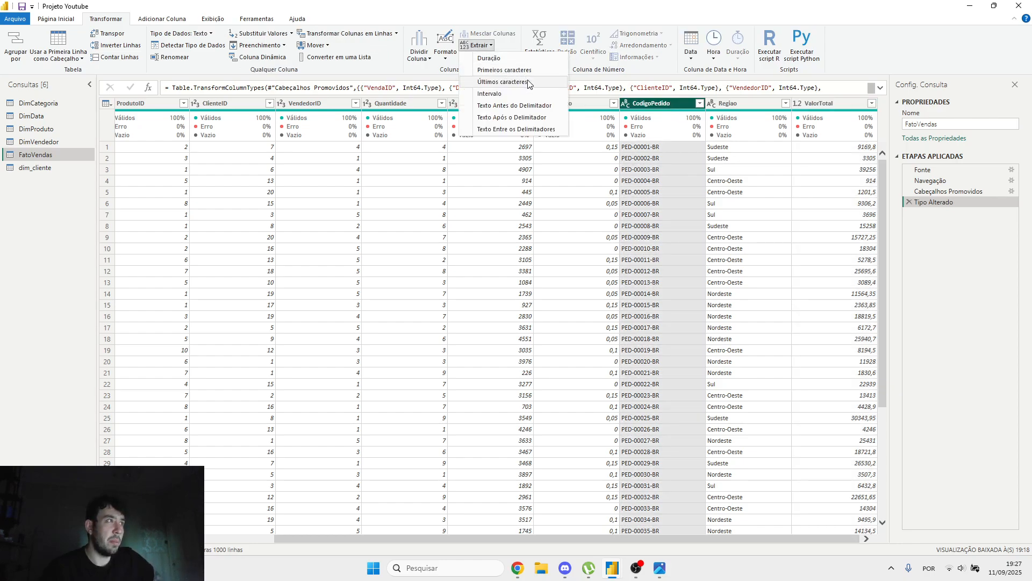
{"action": "left_click", "coordinate": [529, 82]}
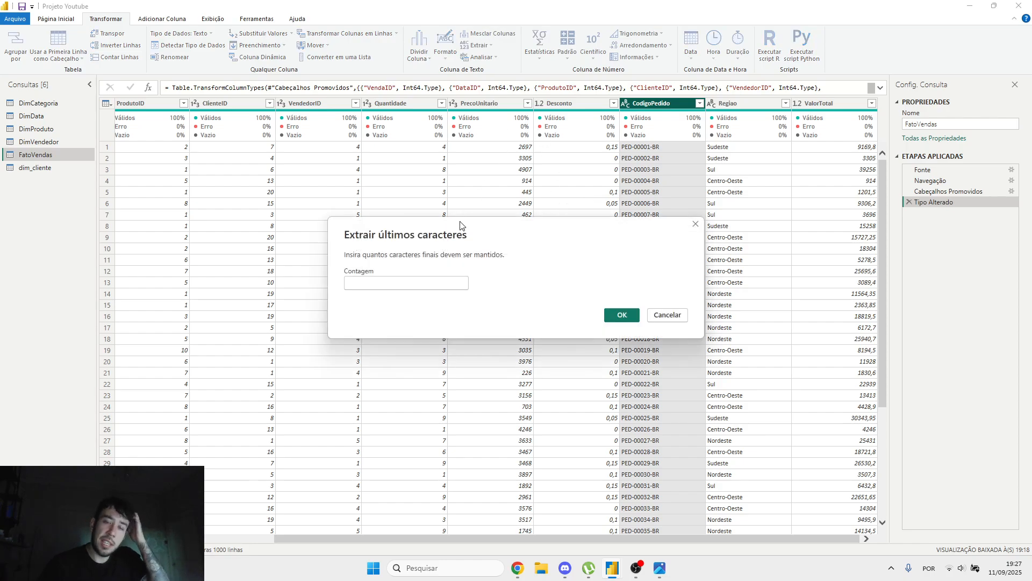
{"action": "type", "text": "2"}
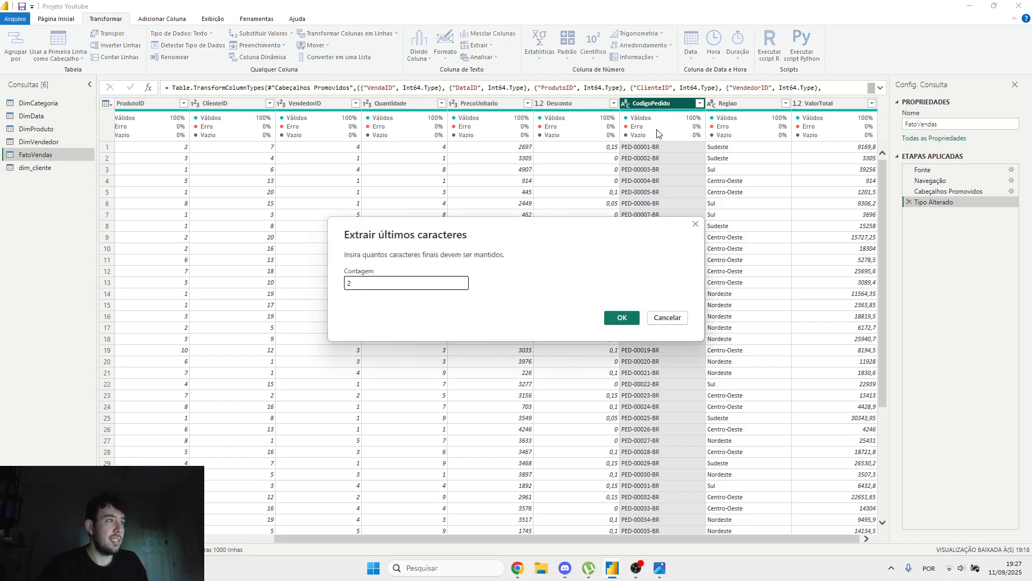
{"action": "left_click", "coordinate": [623, 320]}
{"action": "left_click_drag", "start_coordinate": [695, 535], "coordinate": [768, 537]}
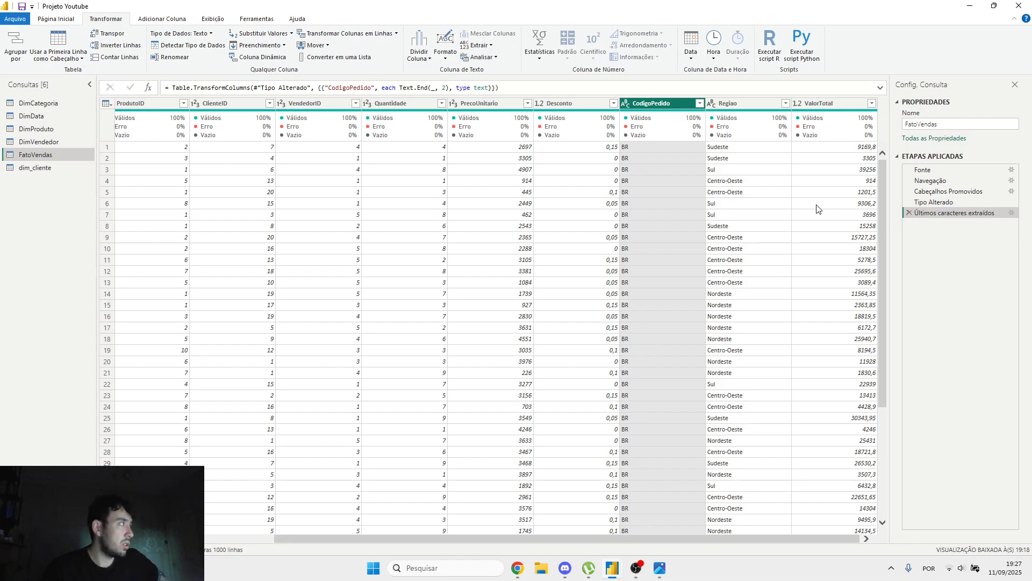
{"action": "left_click", "coordinate": [909, 213]}
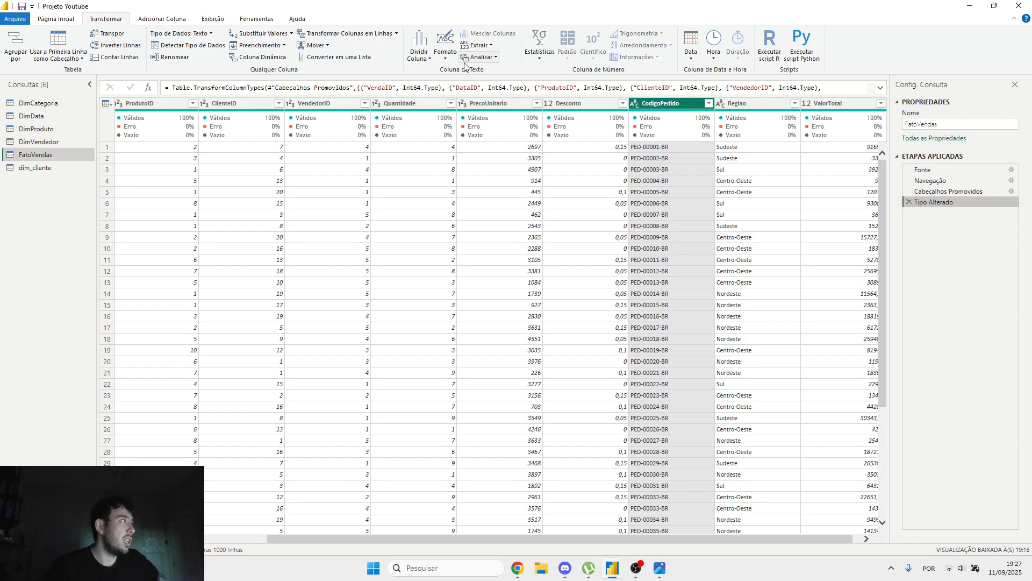
Step: Transform the CodigoPedido column to keep only its first 6 characters, and check the rows
{"action": "left_click", "coordinate": [494, 46]}
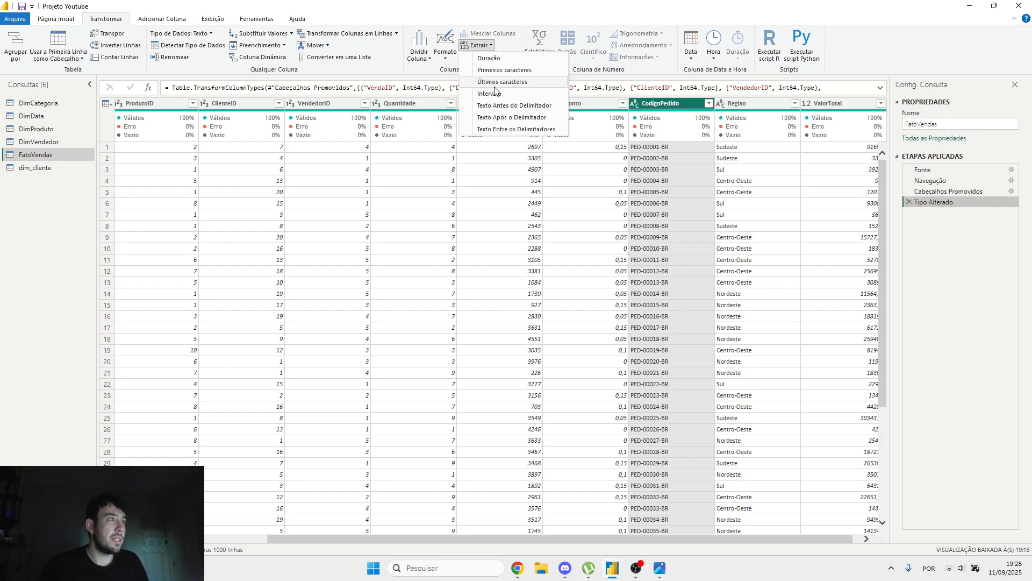
{"action": "left_click", "coordinate": [504, 70]}
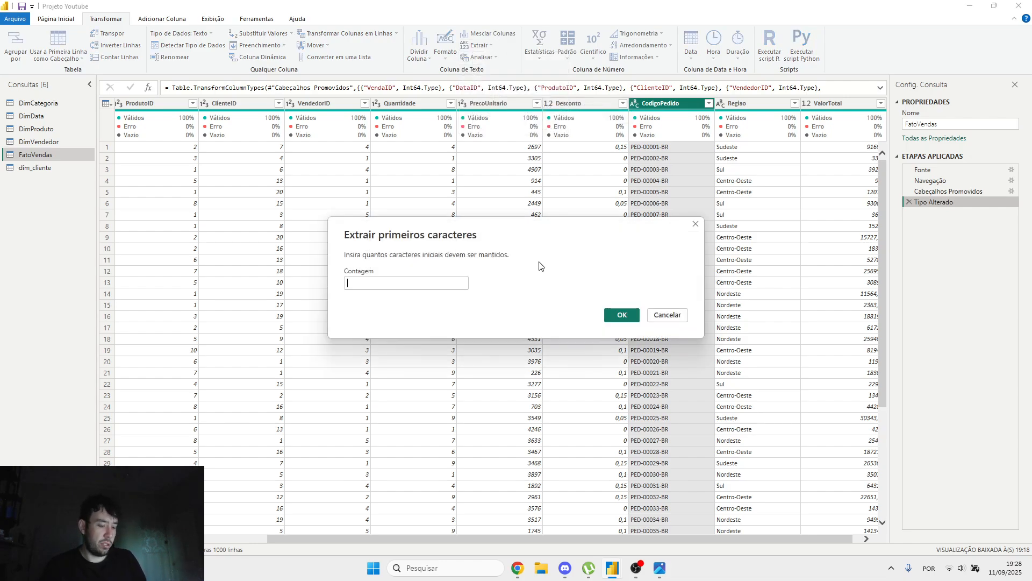
{"action": "type", "text": "6"}
{"action": "left_click", "coordinate": [622, 314]}
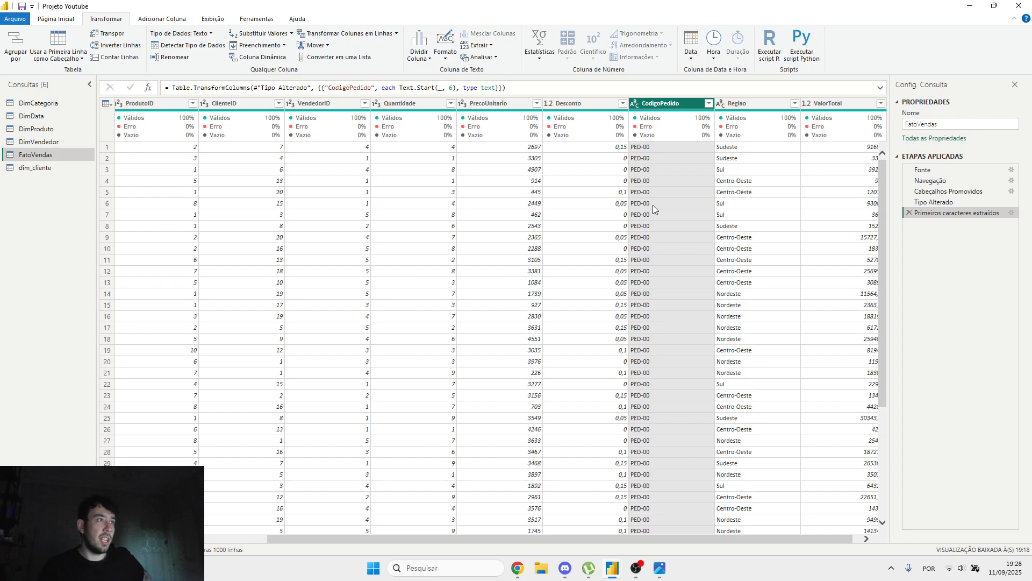
{"action": "scroll", "coordinate": [644, 263], "scroll_direction": "down", "scroll_amount": 5}
{"action": "scroll", "coordinate": [773, 214], "scroll_direction": "up", "scroll_amount": 5}
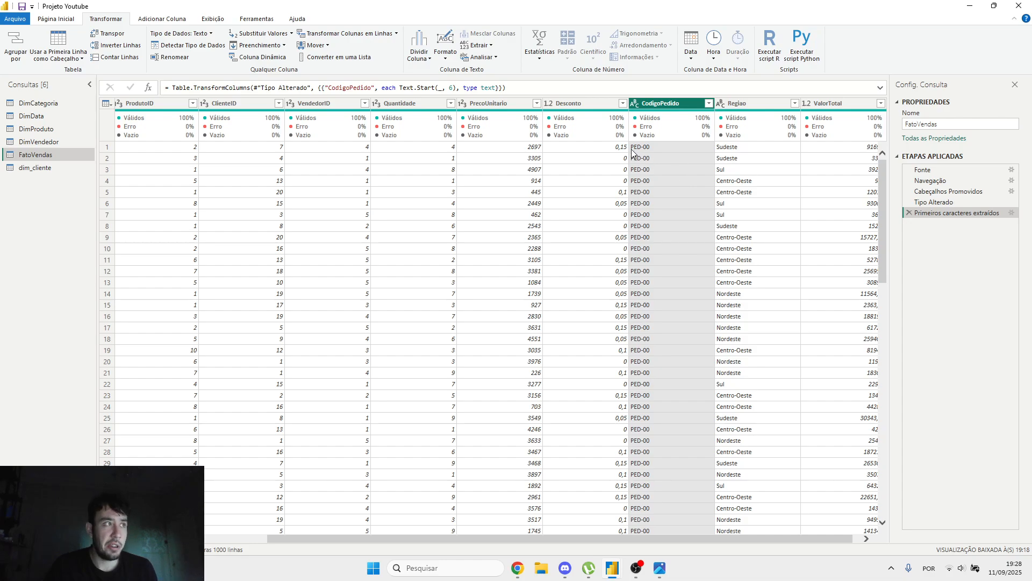
{"action": "scroll", "coordinate": [675, 247], "scroll_direction": "down", "scroll_amount": 5}
{"action": "scroll", "coordinate": [676, 247], "scroll_direction": "up", "scroll_amount": 5}
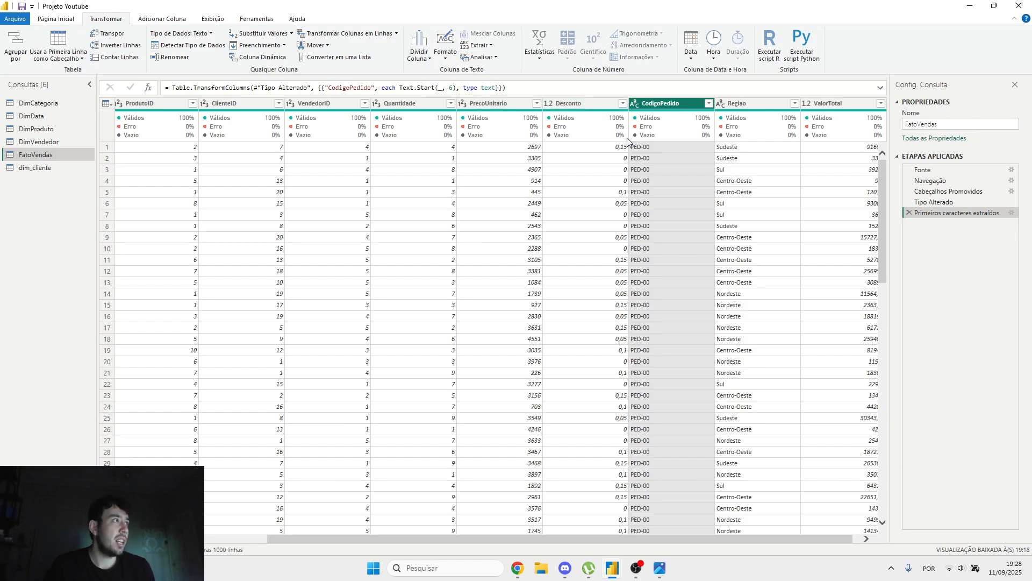
Step: Add a new column extracting the first 6 characters of Regiao, and select its formula for inspection
{"action": "left_click", "coordinate": [773, 101]}
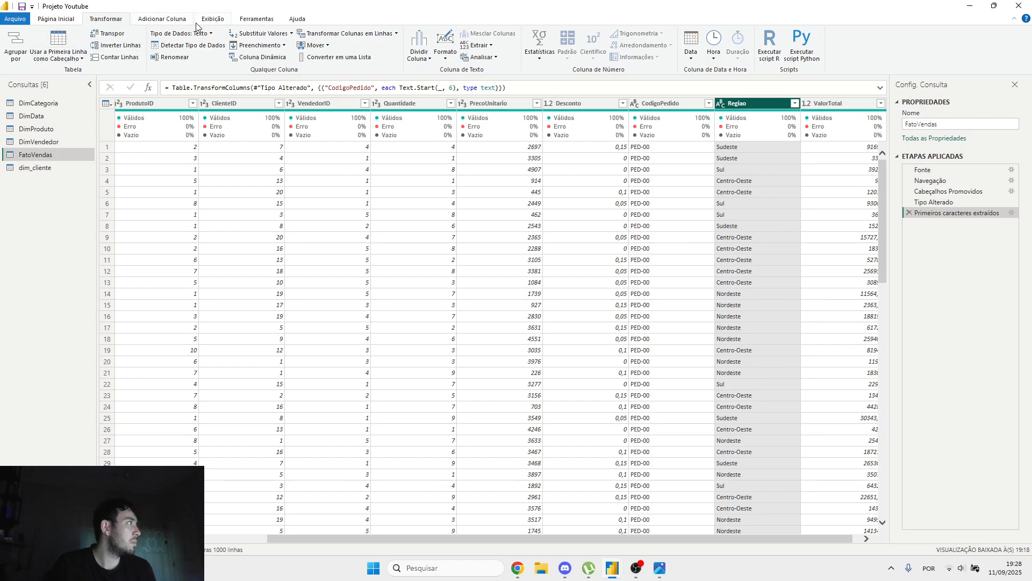
{"action": "left_click", "coordinate": [137, 21]}
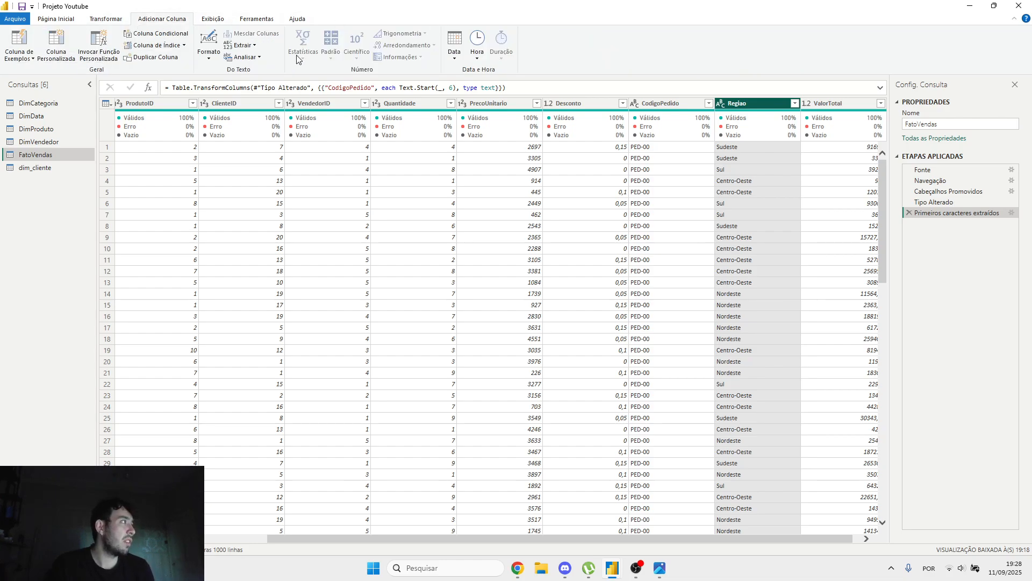
{"action": "left_click", "coordinate": [256, 46]}
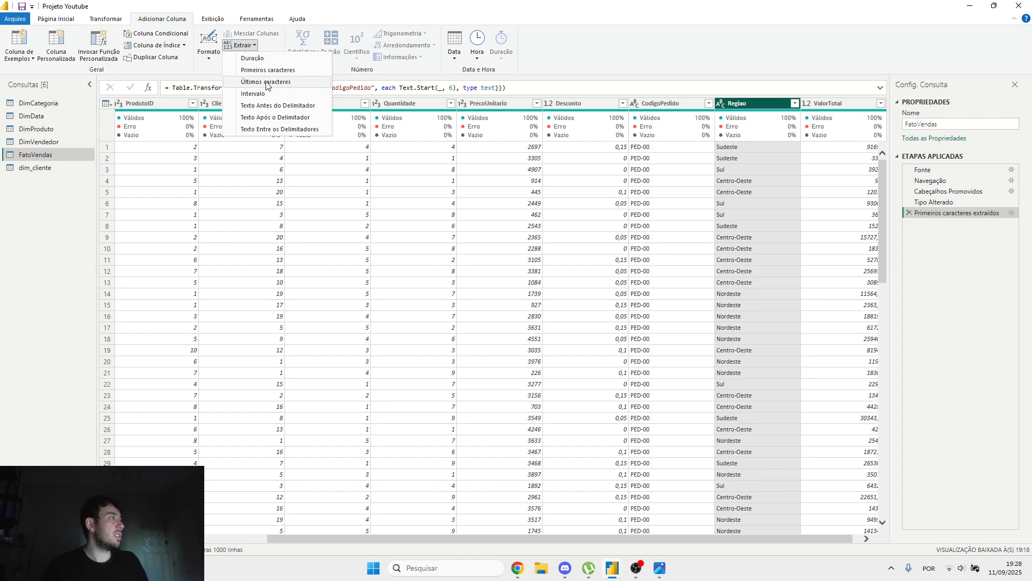
{"action": "type", "text": "6"}
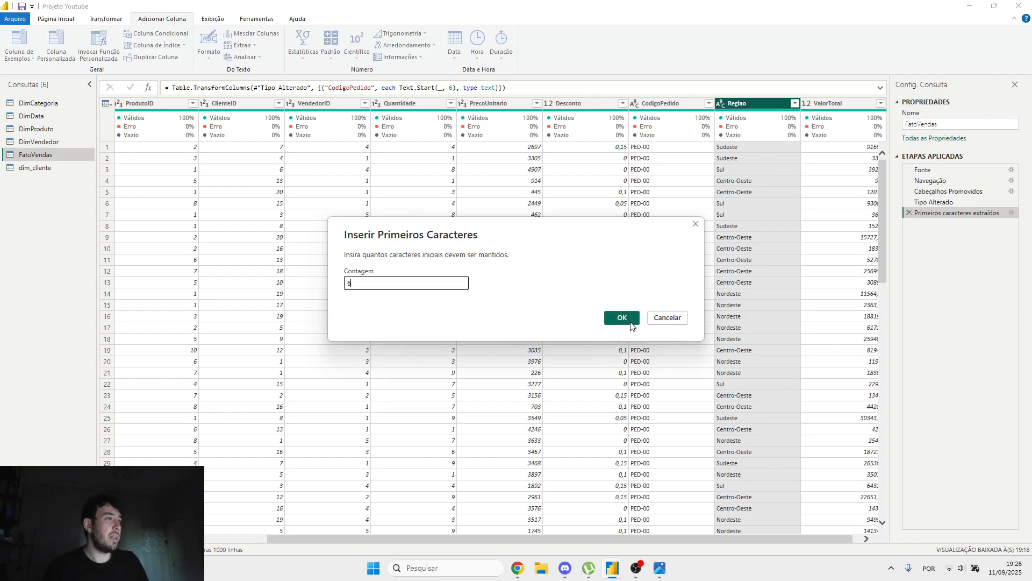
{"action": "left_click", "coordinate": [621, 315]}
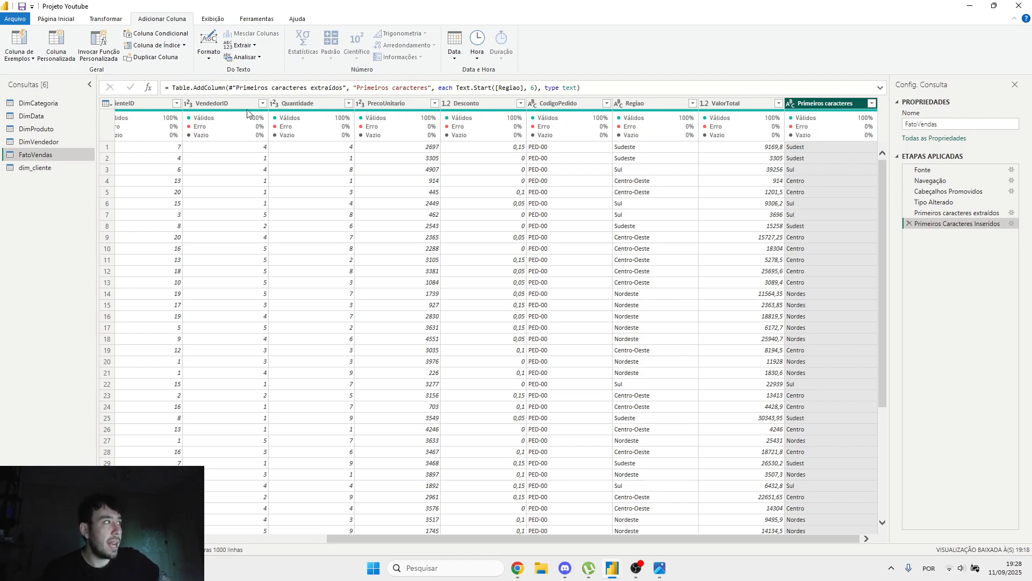
{"action": "left_click", "coordinate": [315, 89]}
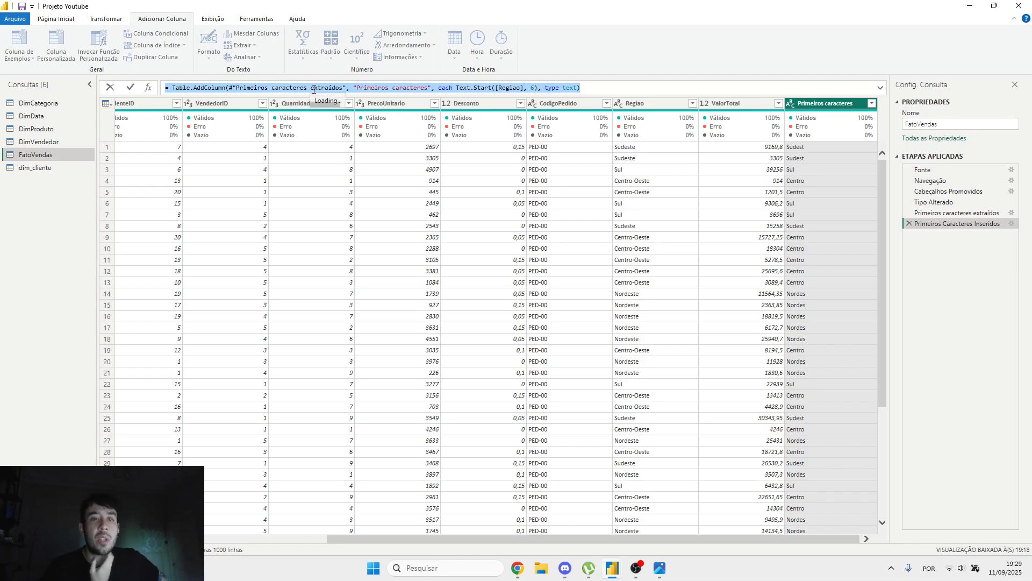
Step: Compare the applied steps from Tipo Alterado through Primeiros Caracteres Inseridos, examining how each formula references the preceding step
{"action": "left_click", "coordinate": [953, 213]}
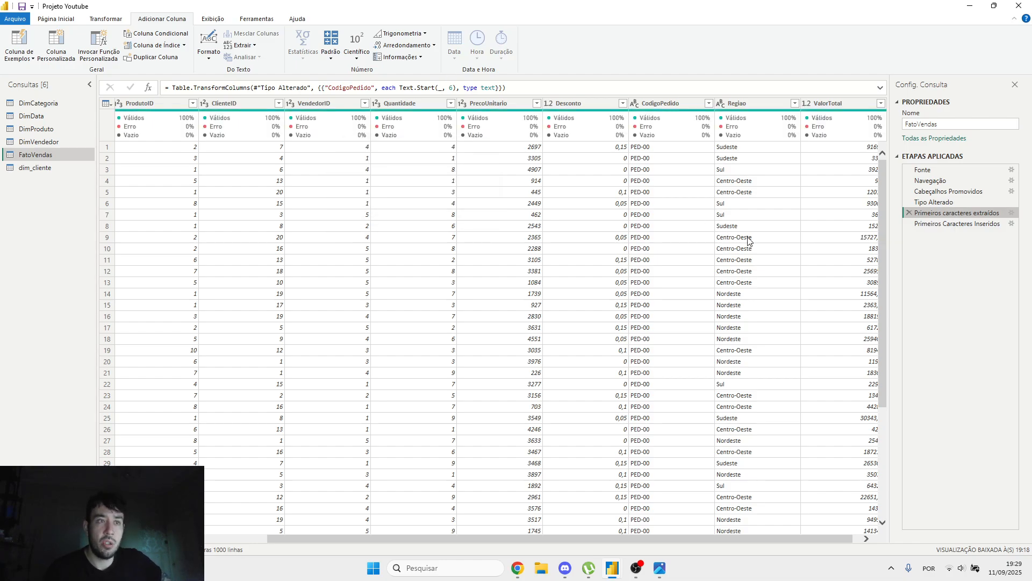
{"action": "left_click", "coordinate": [934, 202]}
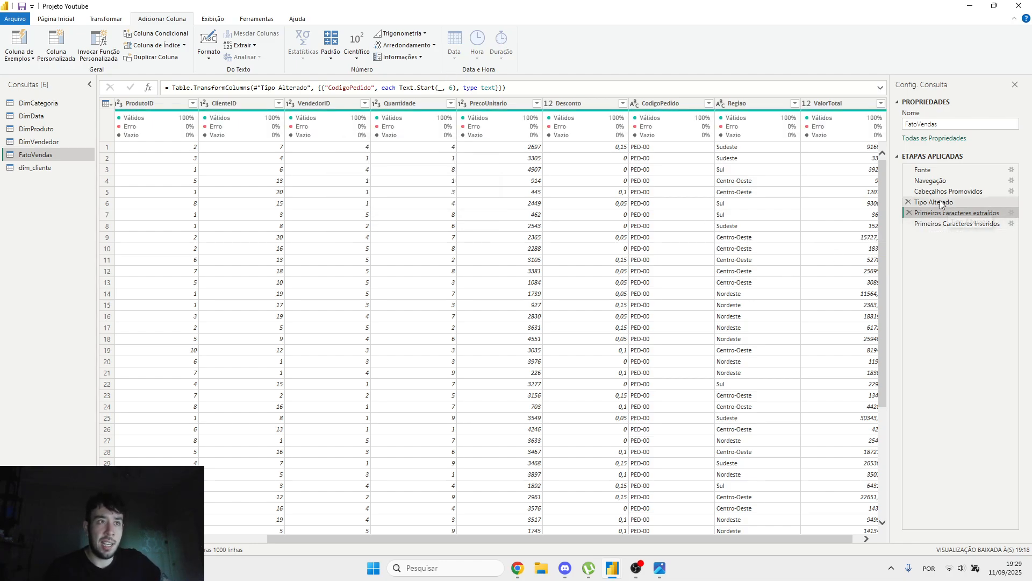
{"action": "left_click", "coordinate": [955, 212]}
{"action": "left_click", "coordinate": [942, 227]}
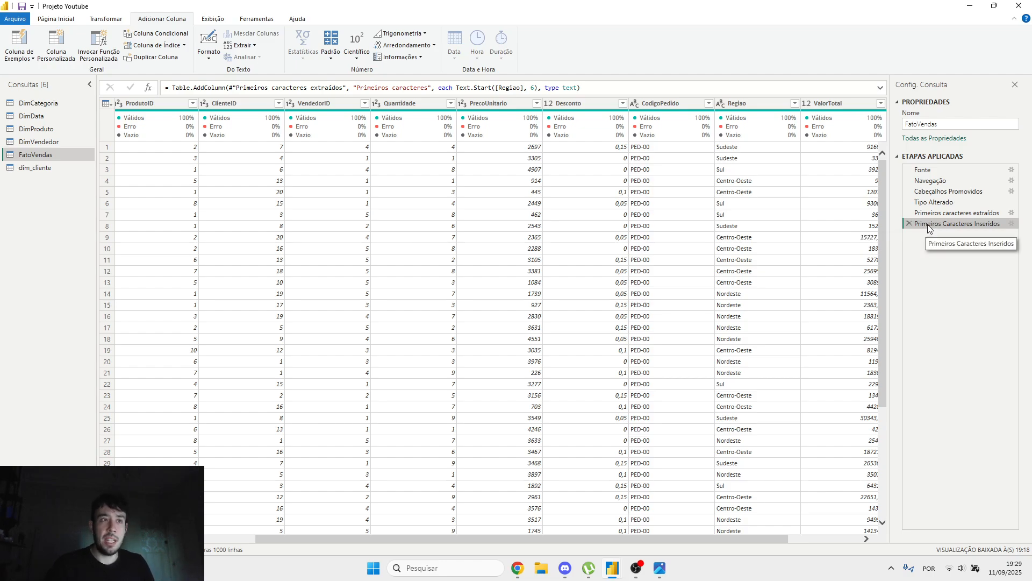
Step: Rename the Primeiros Caracteres Inseridos applied step as "Nova Coluna Regiao"
{"action": "right_click", "coordinate": [928, 226]}
{"action": "left_click", "coordinate": [965, 249]}
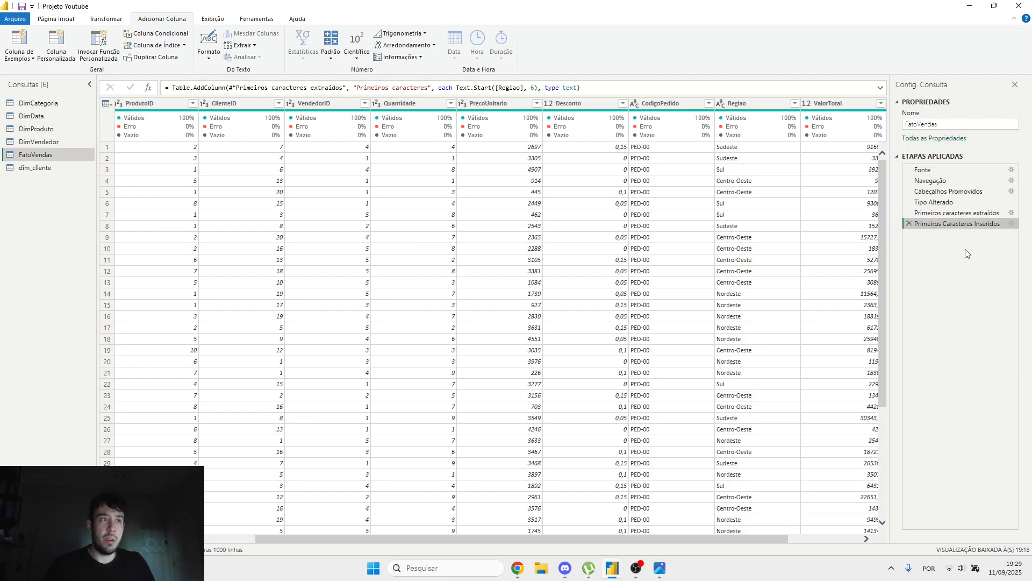
{"action": "type", "text": "Nova Coluna Re"}
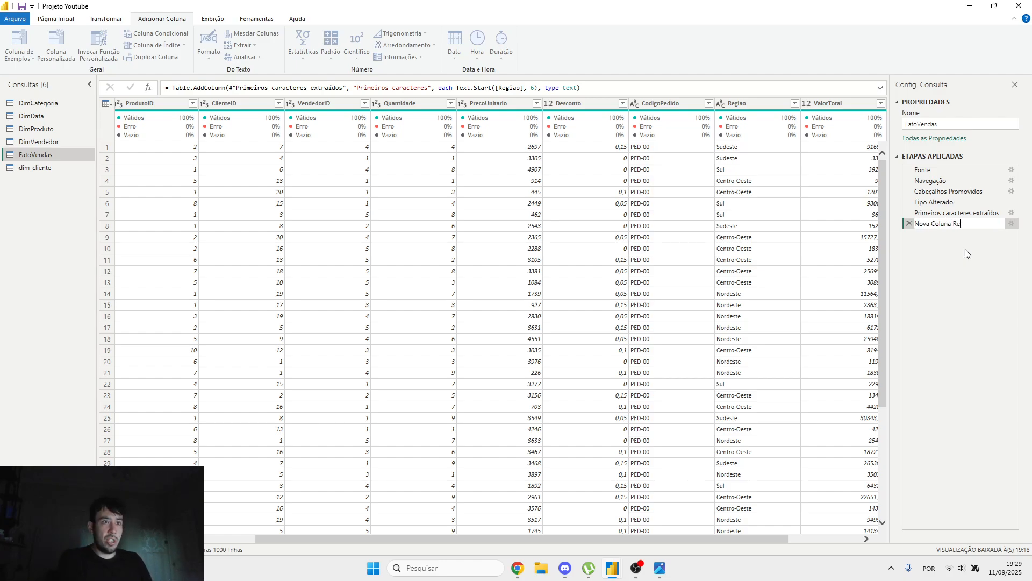
{"action": "key", "text": "Return"}
Step: Rename the Primeiros caracteres extraídos applied step as "Nova Coluna Codigo Pedido"
{"action": "right_click", "coordinate": [950, 214]}
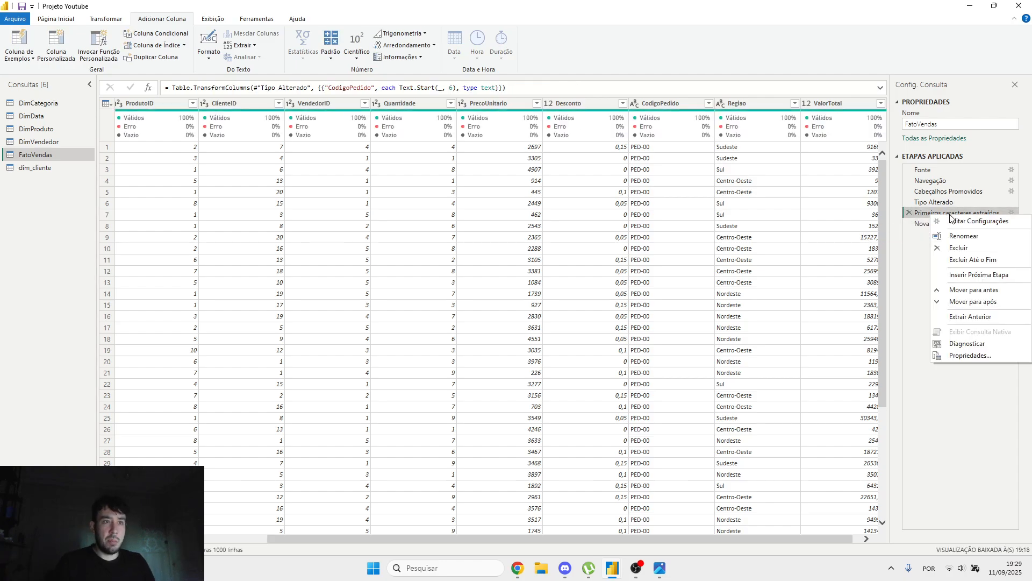
{"action": "left_click", "coordinate": [967, 237]}
{"action": "type", "text": "Nova Coluna Codigo Pedido"}
{"action": "key", "text": "Return"}
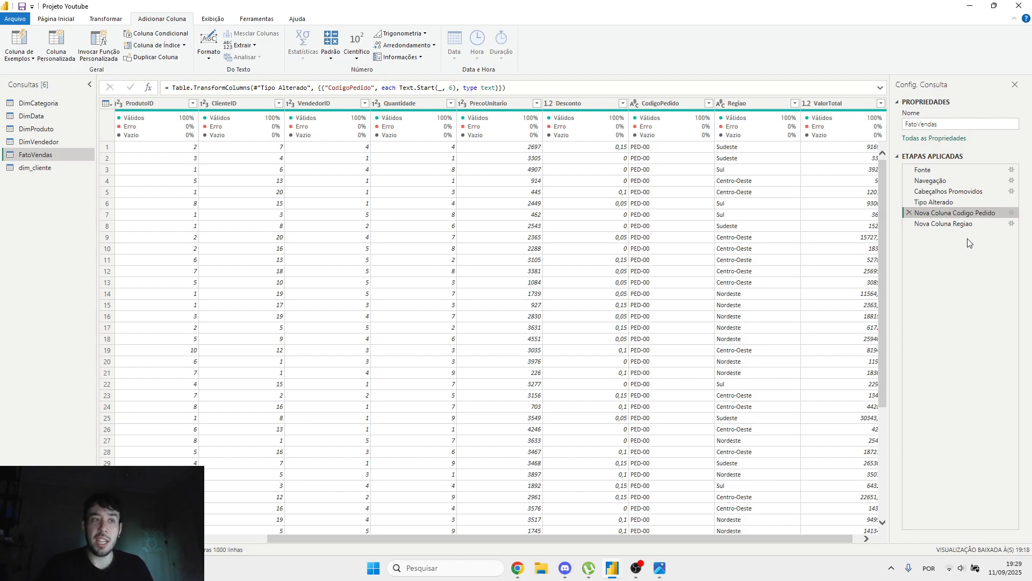
Step: At the Nova Coluna Regiao step, rename the Primeiros caracteres column as "Regiao Nova"
{"action": "left_click", "coordinate": [947, 226]}
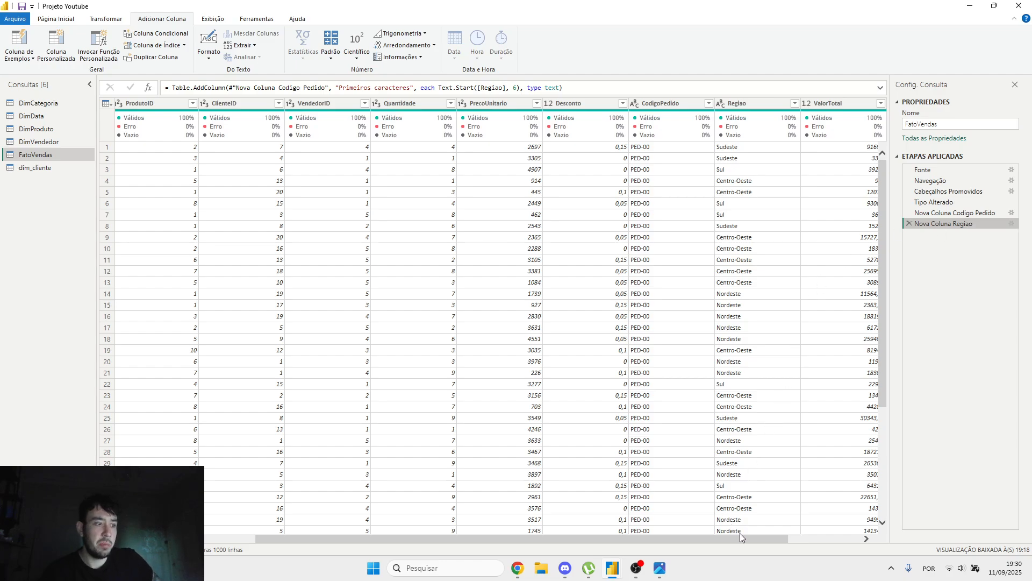
{"action": "left_click_drag", "start_coordinate": [744, 534], "coordinate": [811, 534]}
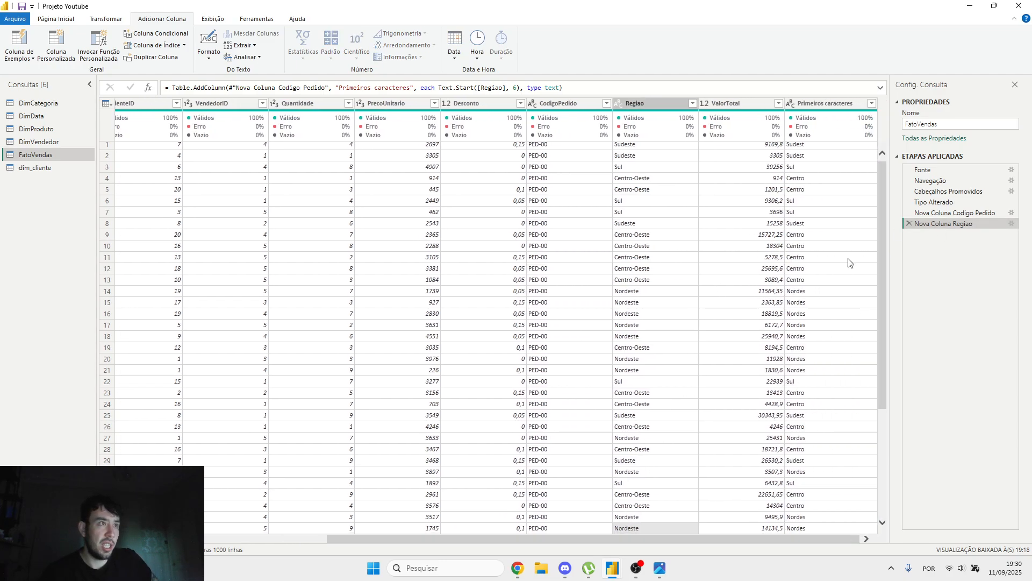
{"action": "double_click", "coordinate": [841, 102]}
{"action": "type", "text": "Regiao Nova"}
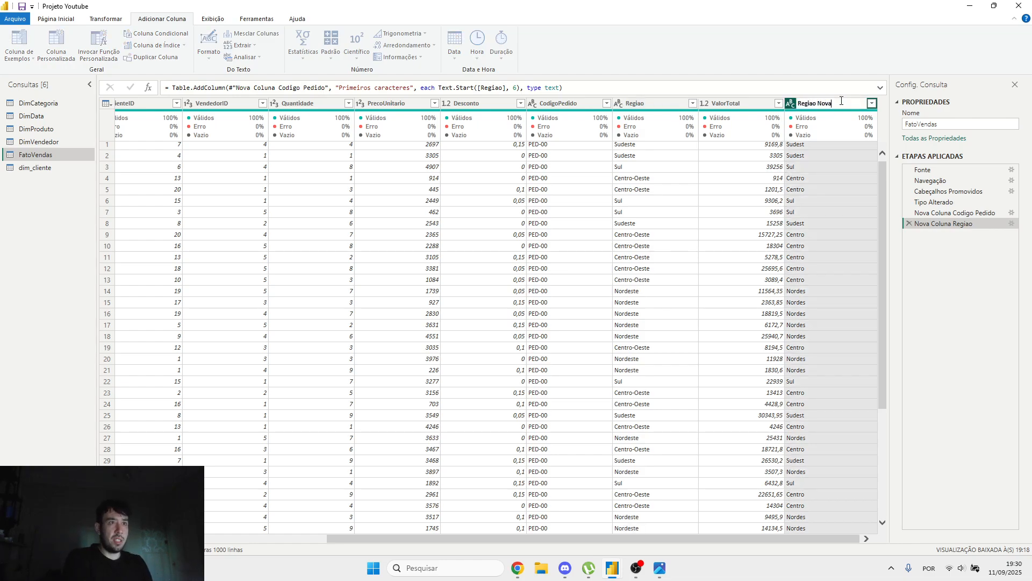
{"action": "key", "text": "Return"}
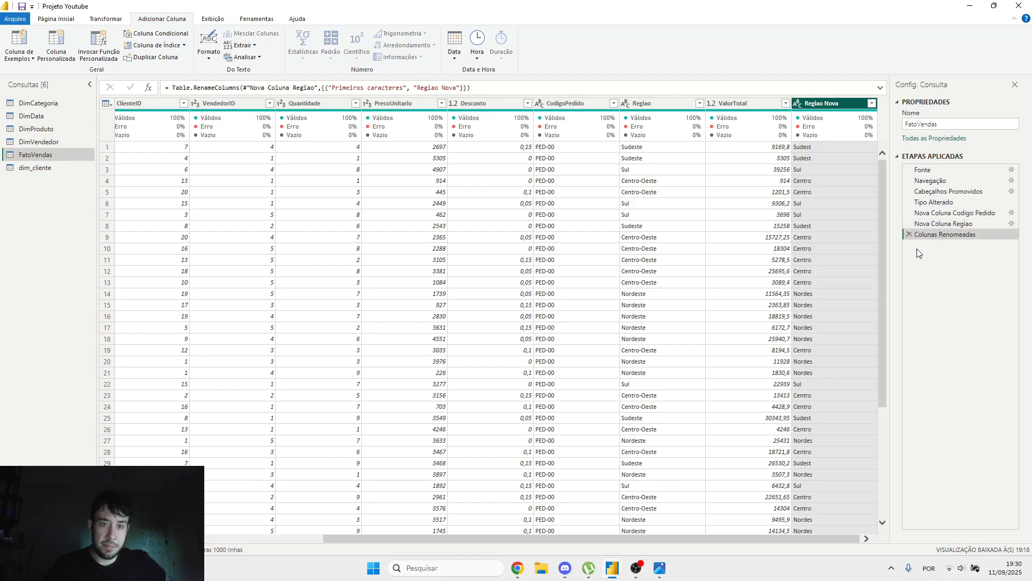
Step: In the Nova Coluna Regiao step's formula, change the new column's name to "Regiao 3"
{"action": "left_click", "coordinate": [939, 226]}
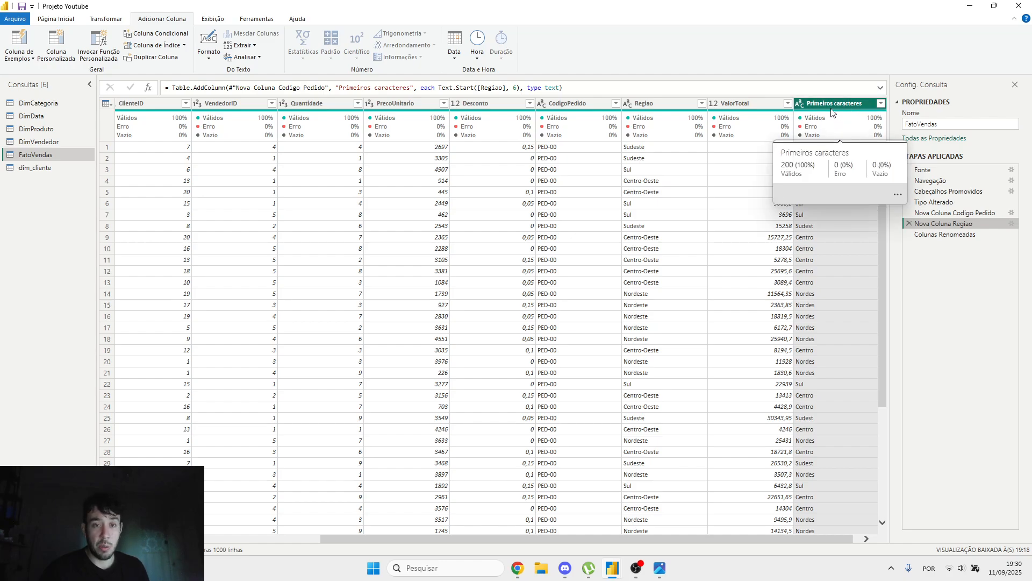
{"action": "left_click_drag", "start_coordinate": [411, 87], "coordinate": [339, 88]}
{"action": "type", "text": "Regiao "}
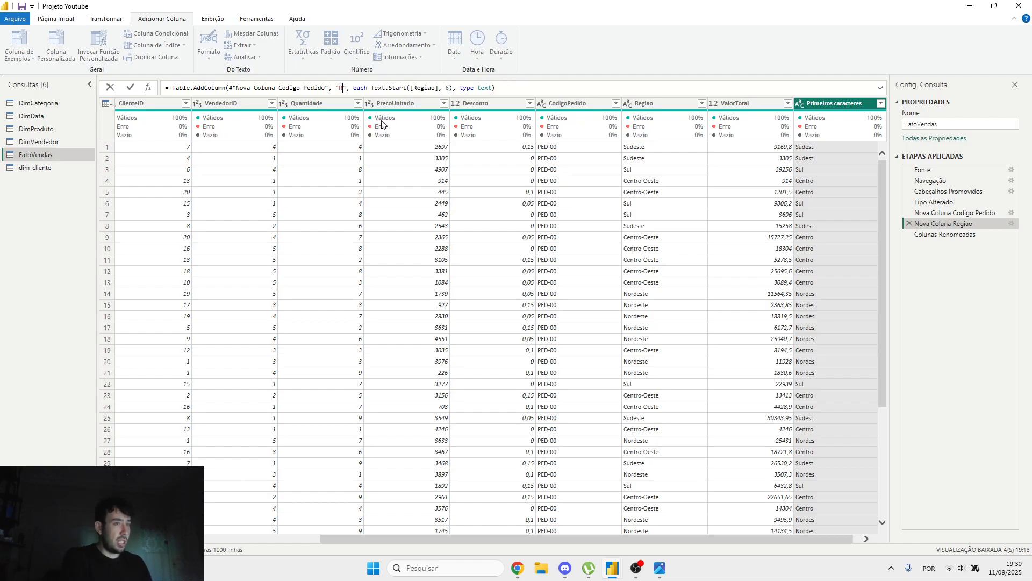
{"action": "type", "text": "3"}
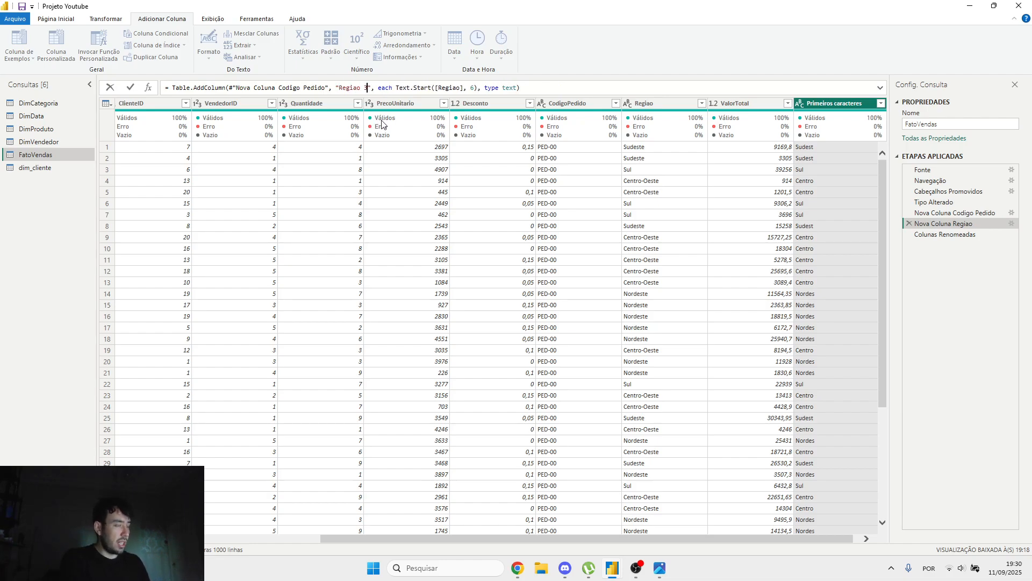
{"action": "key", "text": "Return"}
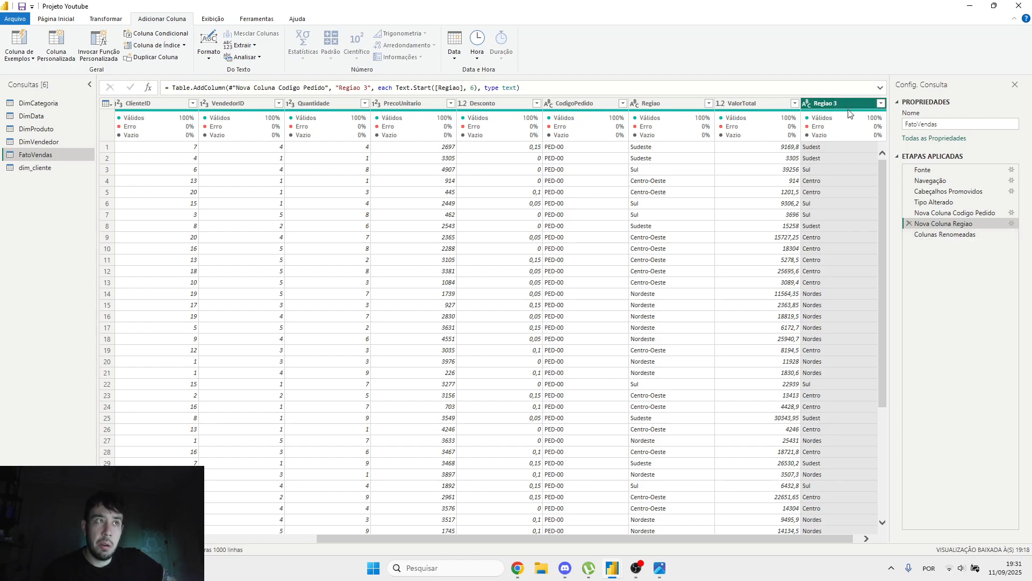
Step: Examine the Colunas Renomeadas step and the steps before it to trace how the changed column name affects the rename
{"action": "left_click", "coordinate": [942, 234]}
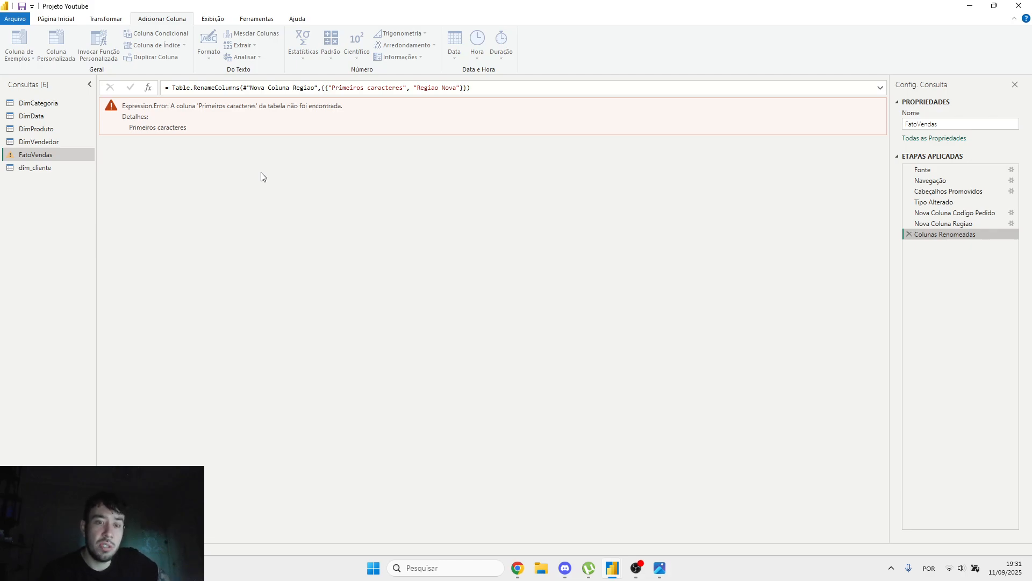
{"action": "left_click", "coordinate": [947, 214]}
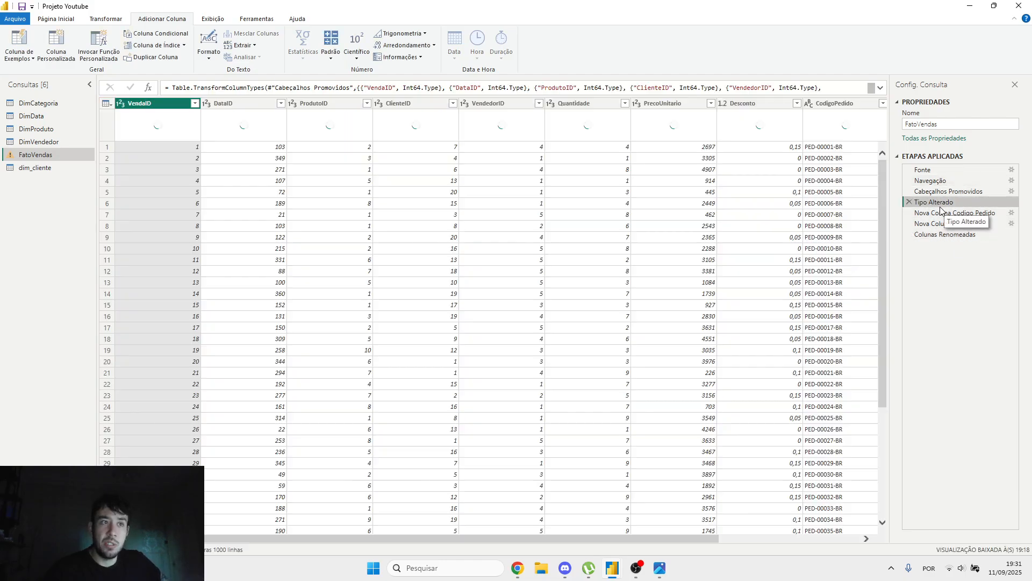
{"action": "left_click", "coordinate": [943, 224]}
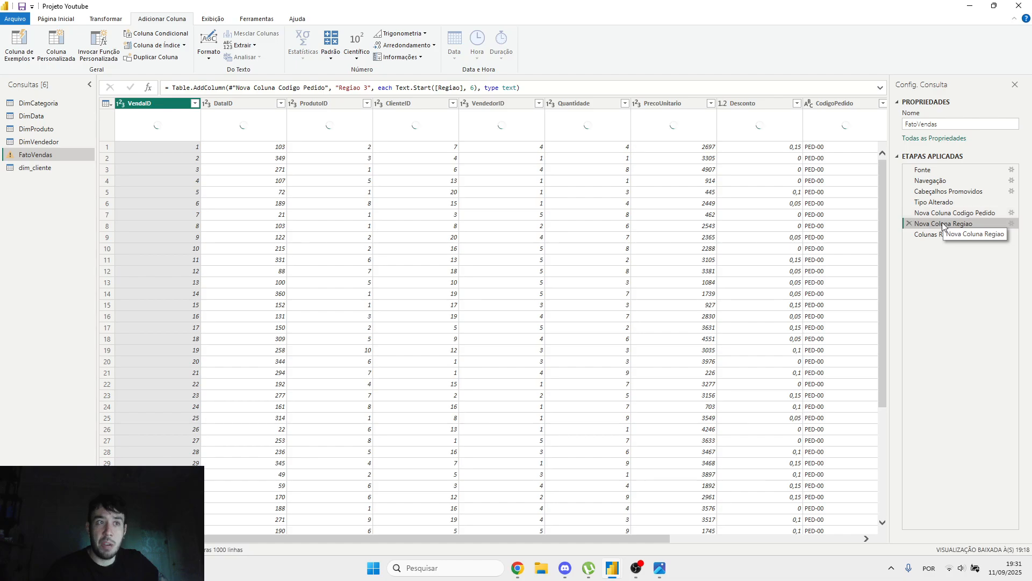
{"action": "left_click", "coordinate": [943, 233]}
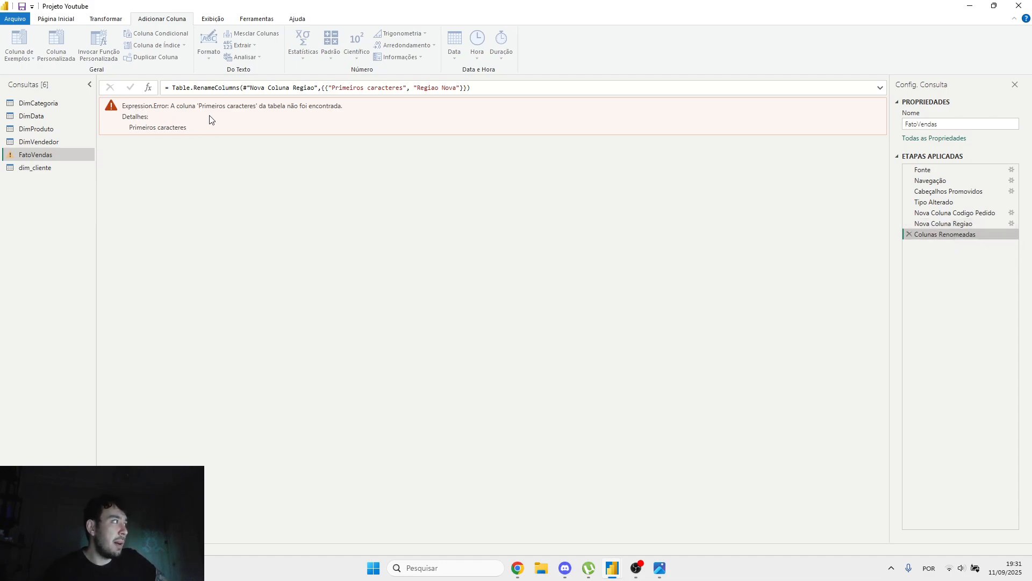
{"action": "left_click", "coordinate": [935, 223]}
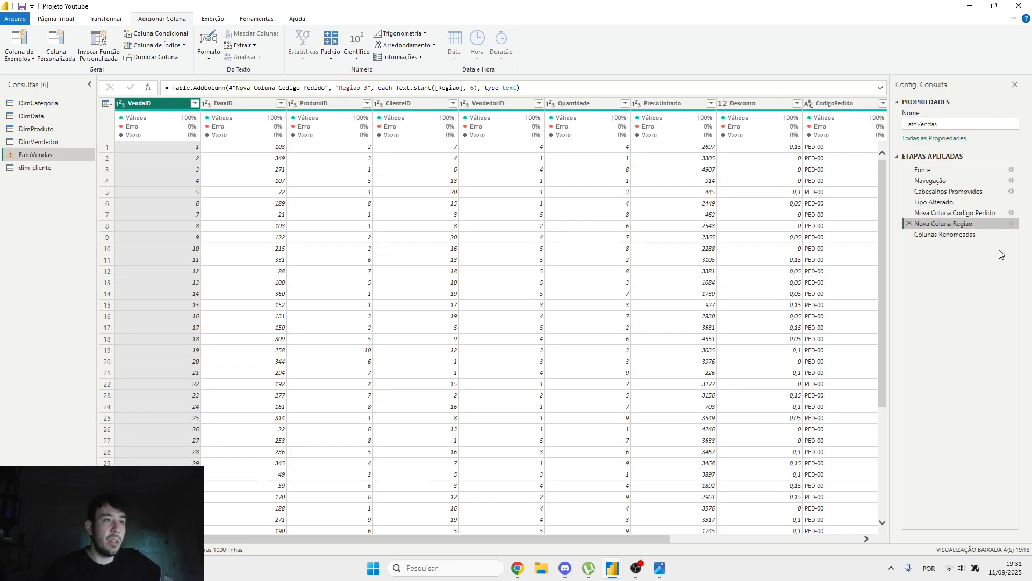
{"action": "left_click", "coordinate": [949, 235]}
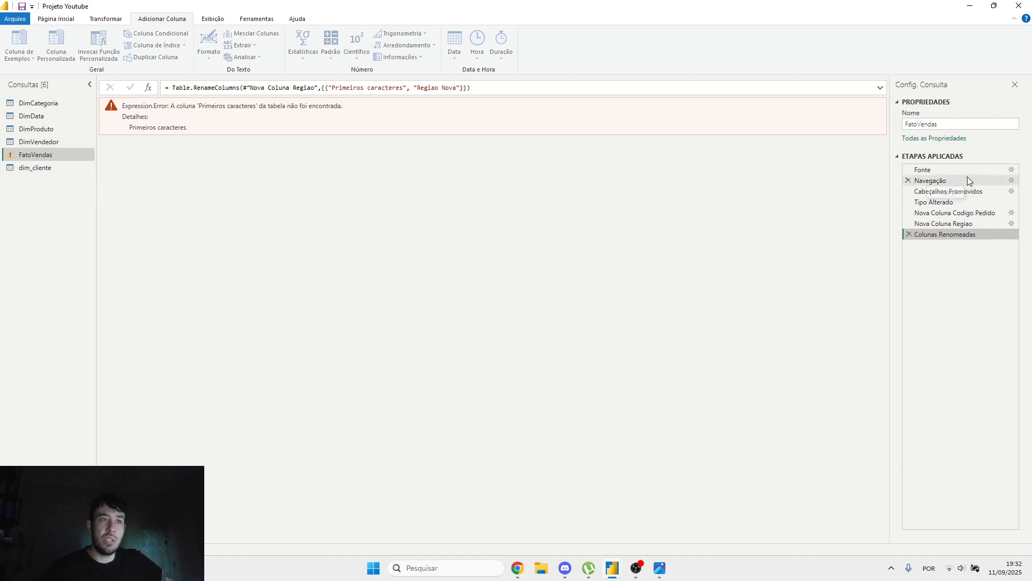
{"action": "right_click", "coordinate": [938, 226]}
{"action": "left_click", "coordinate": [931, 225]}
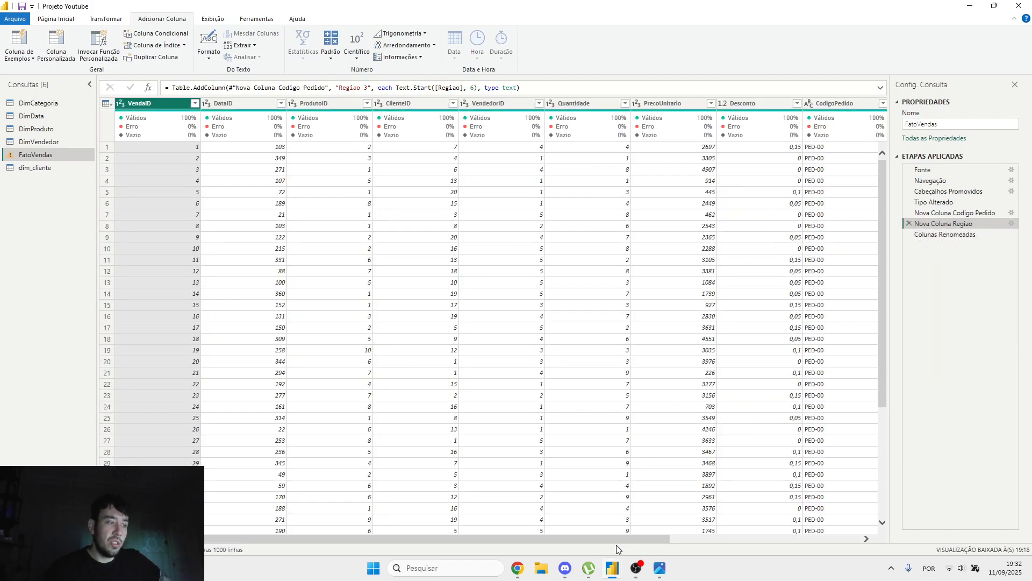
{"action": "left_click_drag", "start_coordinate": [628, 541], "coordinate": [950, 502]}
{"action": "left_click", "coordinate": [945, 235]}
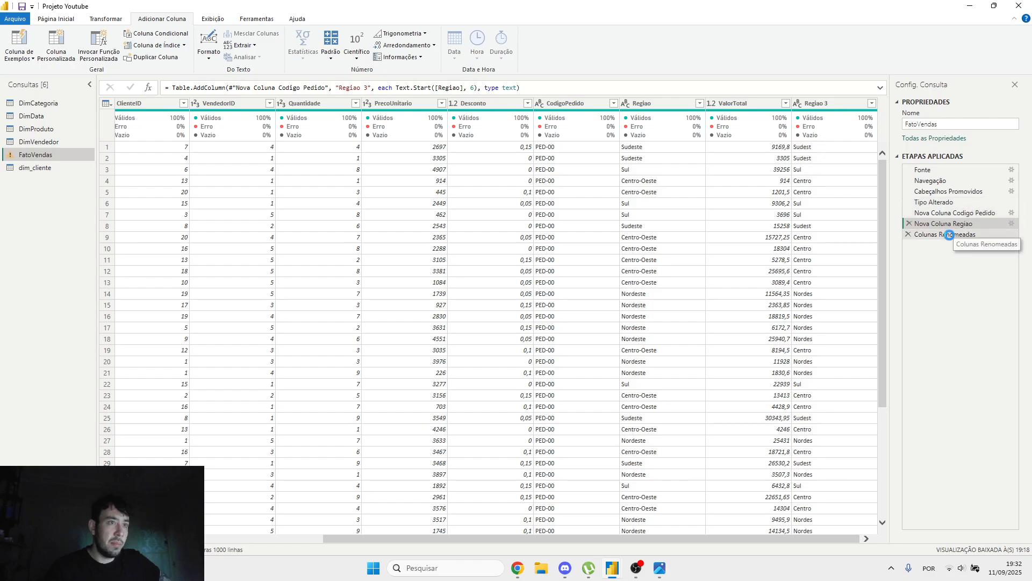
Step: Copy the column name "Primeiros caracteres" from the Colunas Renomeadas formula, dismissing the error dialog
{"action": "left_click_drag", "start_coordinate": [418, 87], "coordinate": [331, 87]}
{"action": "key", "text": "ctrl+c"}
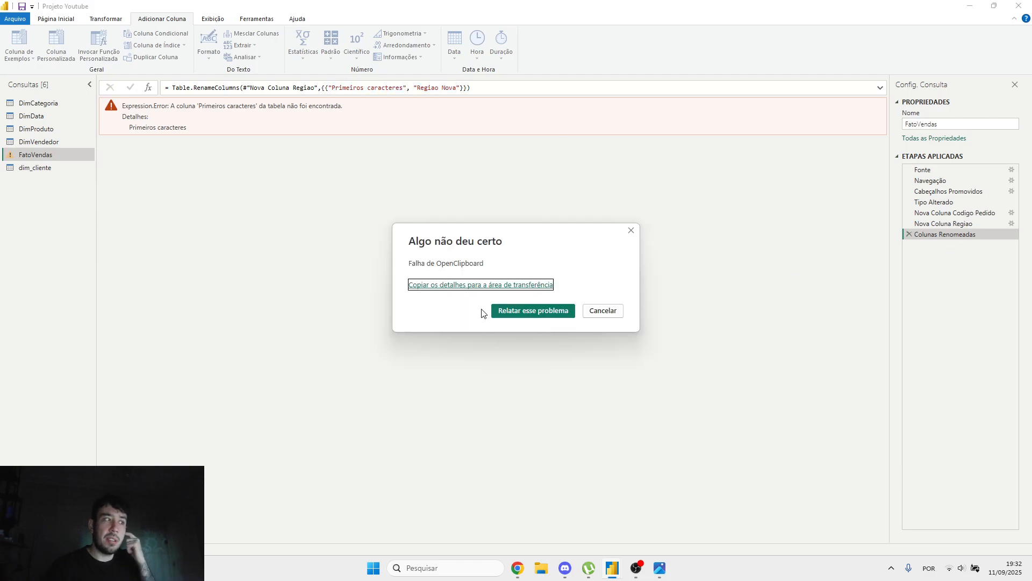
{"action": "left_click", "coordinate": [606, 322]}
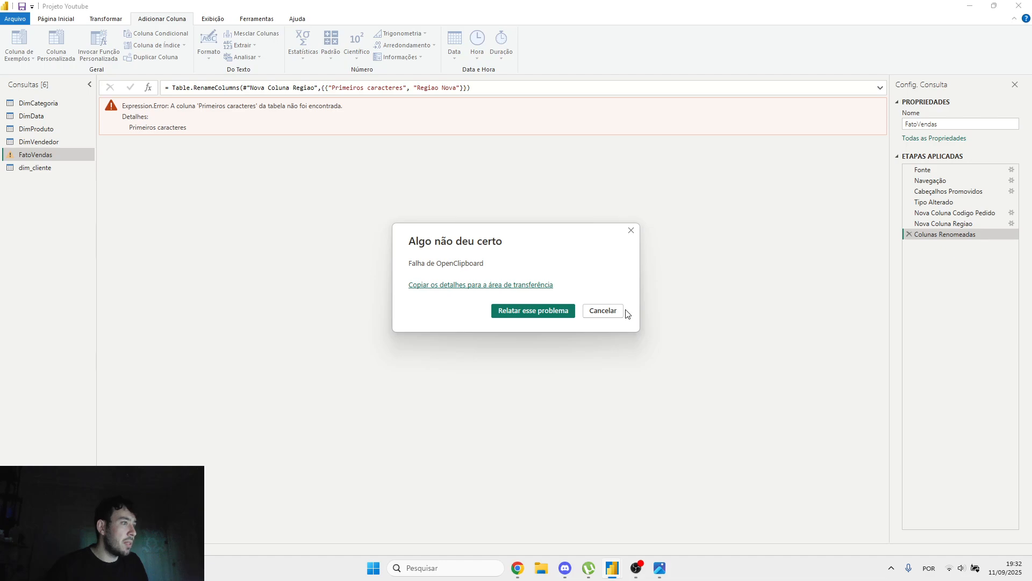
{"action": "left_click", "coordinate": [604, 311]}
{"action": "left_click_drag", "start_coordinate": [331, 88], "coordinate": [403, 87]}
Step: Restore the column name "Primeiros caracteres" in place of "Regiao 3" in the Nova Coluna Regiao formula
{"action": "left_click", "coordinate": [969, 221]}
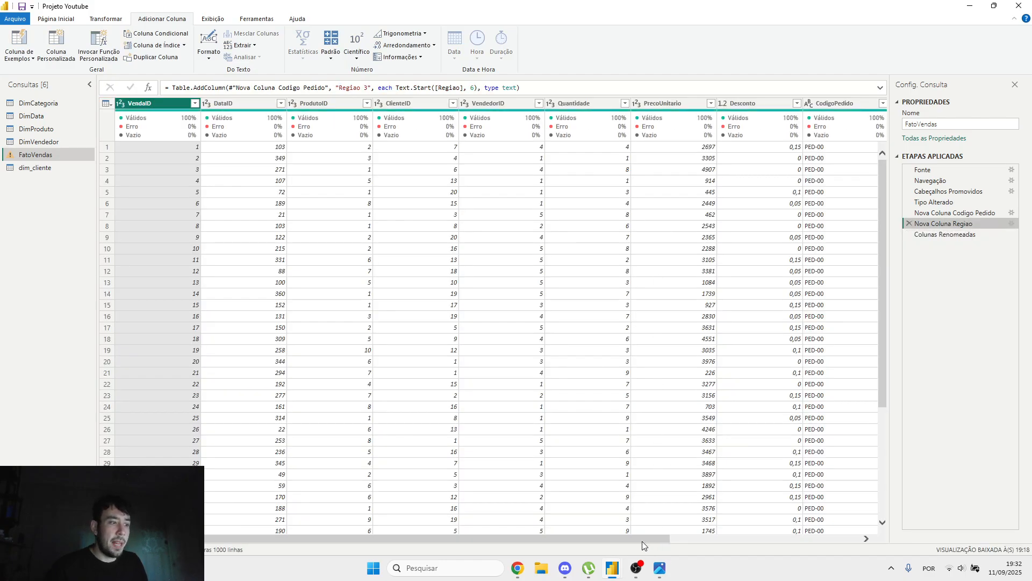
{"action": "left_click_drag", "start_coordinate": [643, 542], "coordinate": [833, 542]}
{"action": "left_click", "coordinate": [826, 107]}
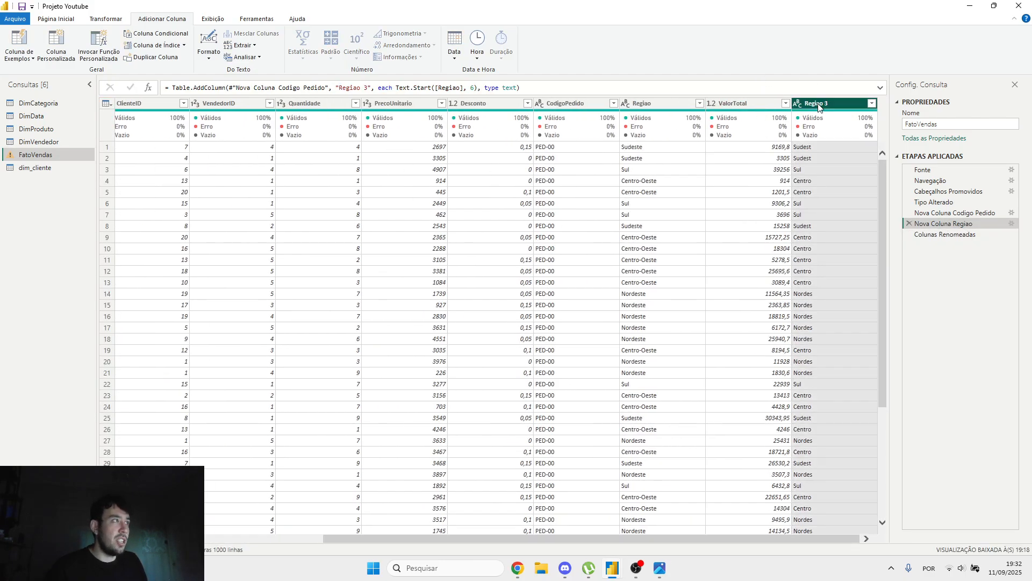
{"action": "left_click_drag", "start_coordinate": [339, 88], "coordinate": [368, 91]}
{"action": "key", "text": "ctrl+v"}
{"action": "left_click", "coordinate": [948, 289]}
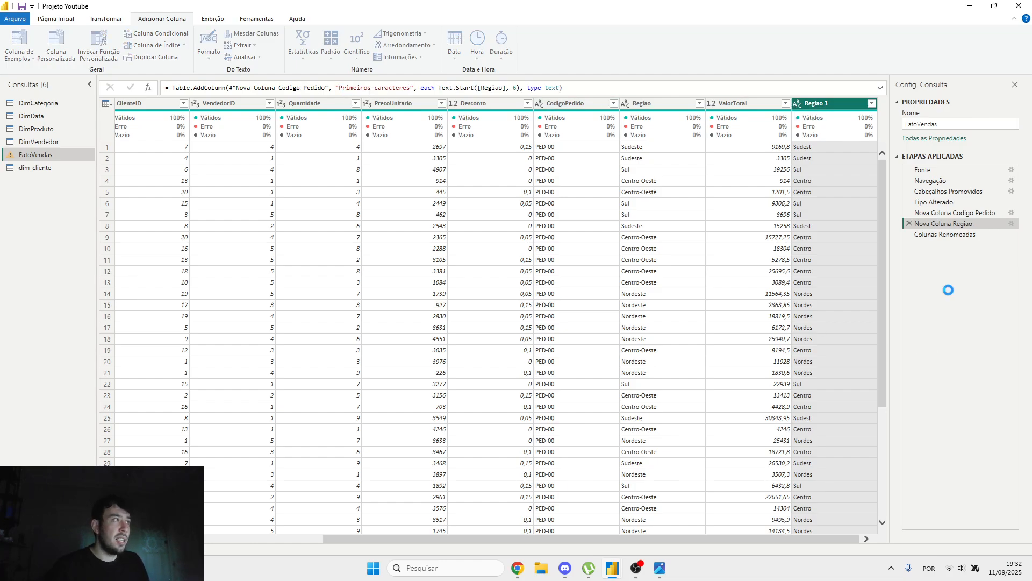
Step: Check the Colunas Renomeadas step, review the applied steps summary in etapas_aplicadas_resumo.png, and return to Power Query Editor
{"action": "left_click", "coordinate": [942, 234]}
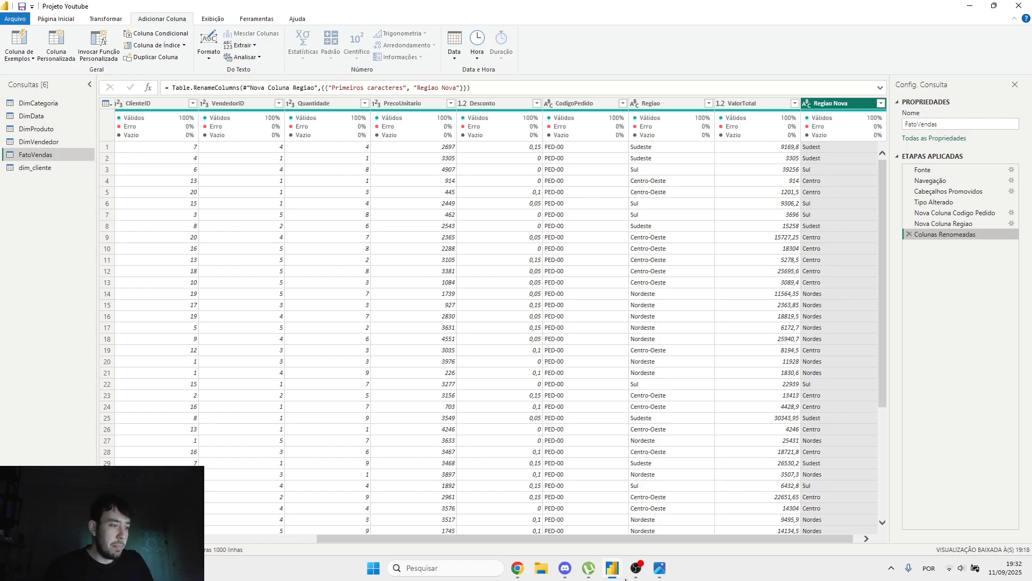
{"action": "left_click", "coordinate": [660, 568]}
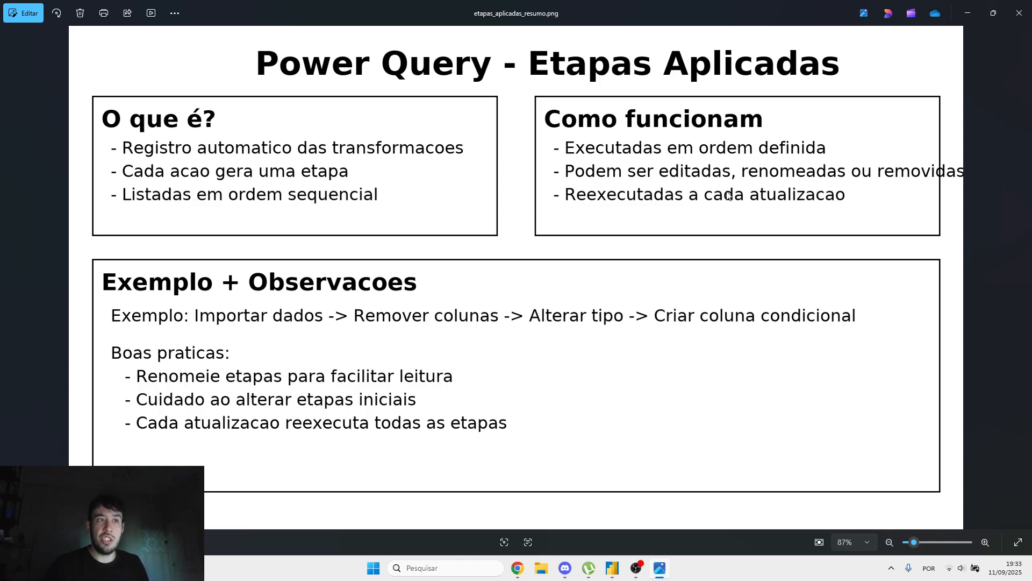
{"action": "left_click", "coordinate": [613, 568]}
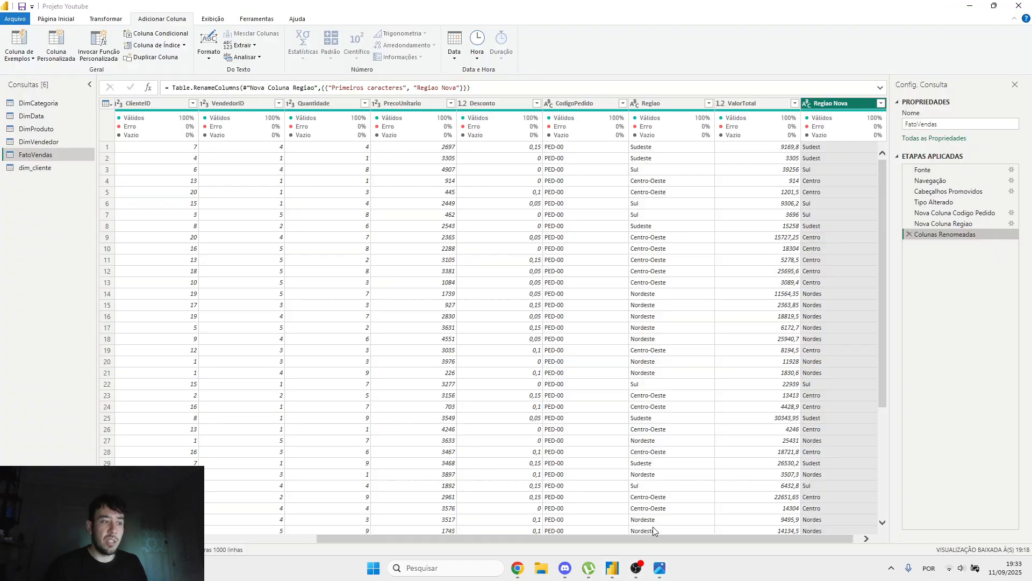
Step: Delete the Colunas Renomeadas and Nova Coluna Codigo Pedido applied steps, and check the CodigoPedido and Primeiros caracteres columns
{"action": "left_click", "coordinate": [908, 234]}
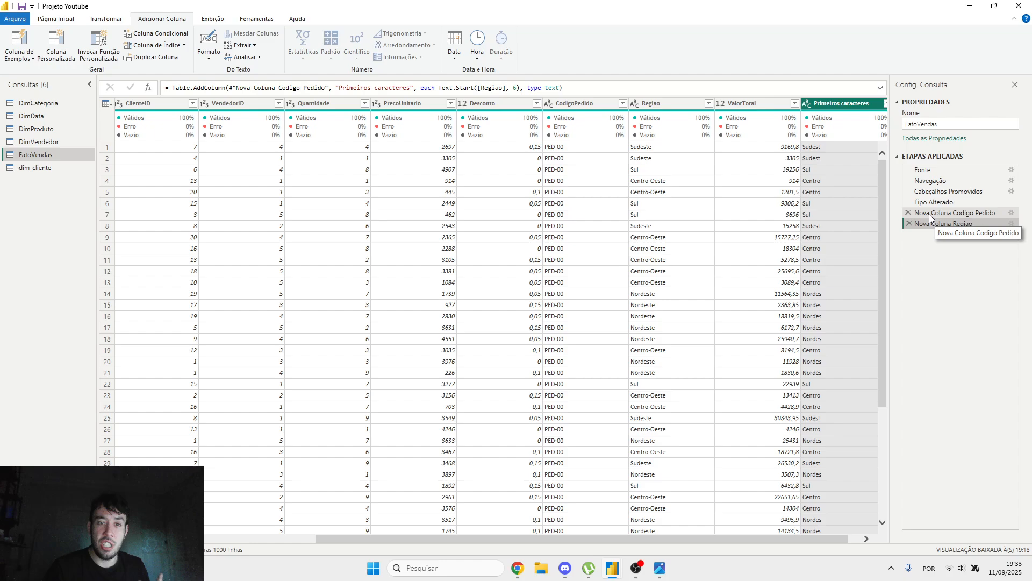
{"action": "left_click", "coordinate": [917, 213]}
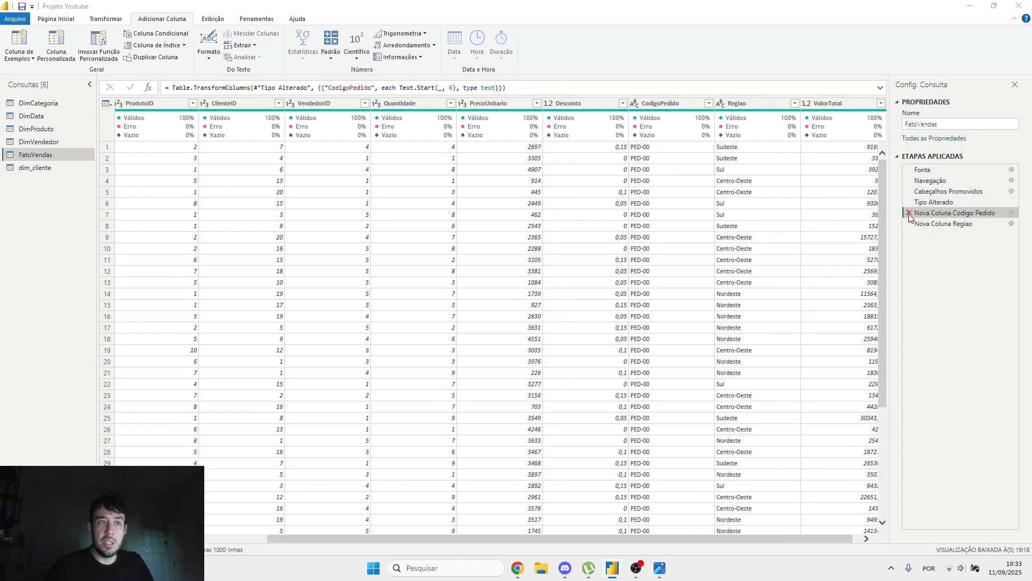
{"action": "left_click", "coordinate": [910, 215]}
{"action": "left_click", "coordinate": [604, 307]}
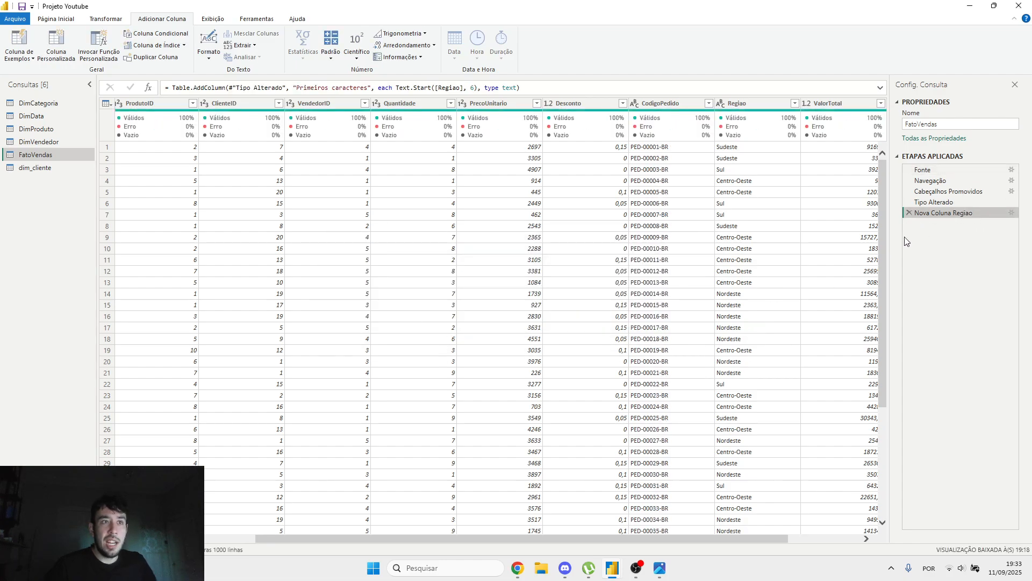
{"action": "left_click_drag", "start_coordinate": [709, 537], "coordinate": [819, 527]}
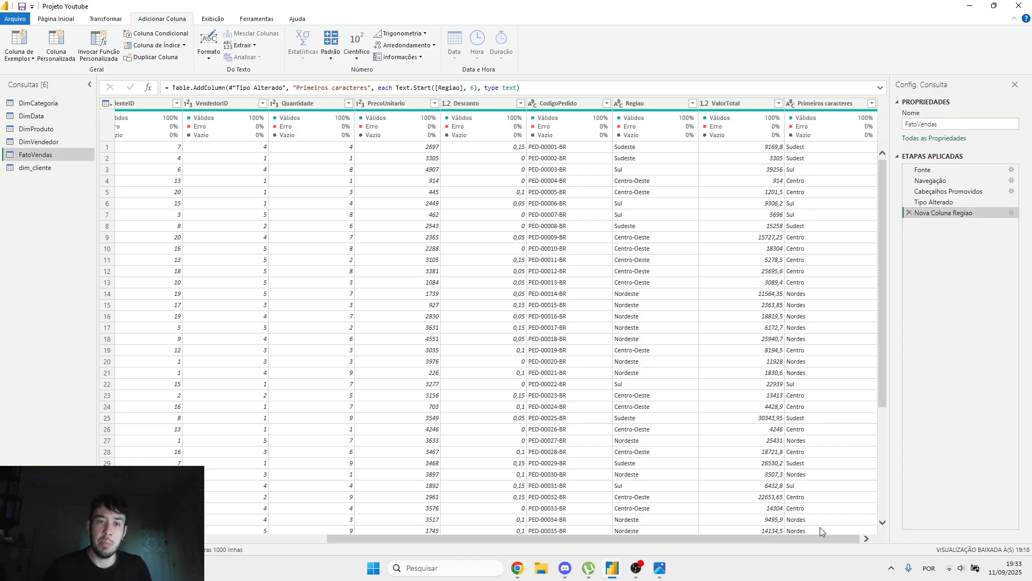
Step: Review the applied steps summary in etapas_aplicadas_resumo.png and switch back to Power Query Editor
{"action": "left_click", "coordinate": [660, 565]}
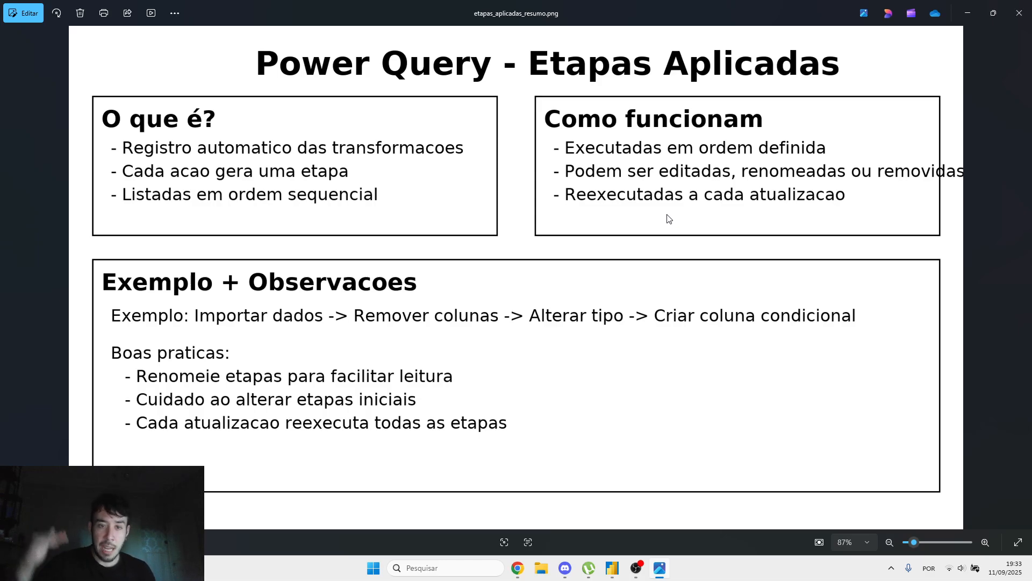
{"action": "mouse_move", "coordinate": [613, 565]}
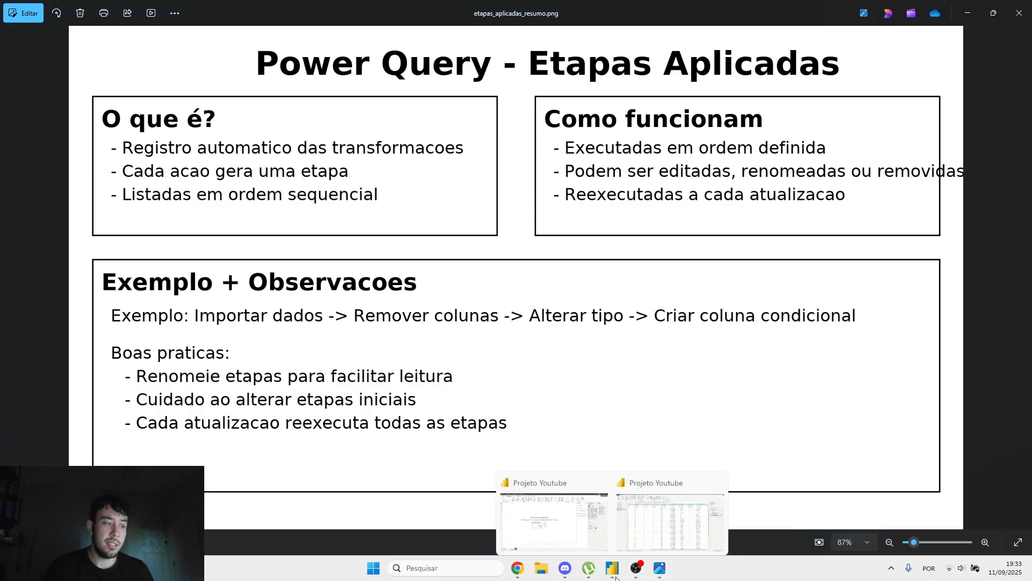
{"action": "left_click", "coordinate": [641, 519]}
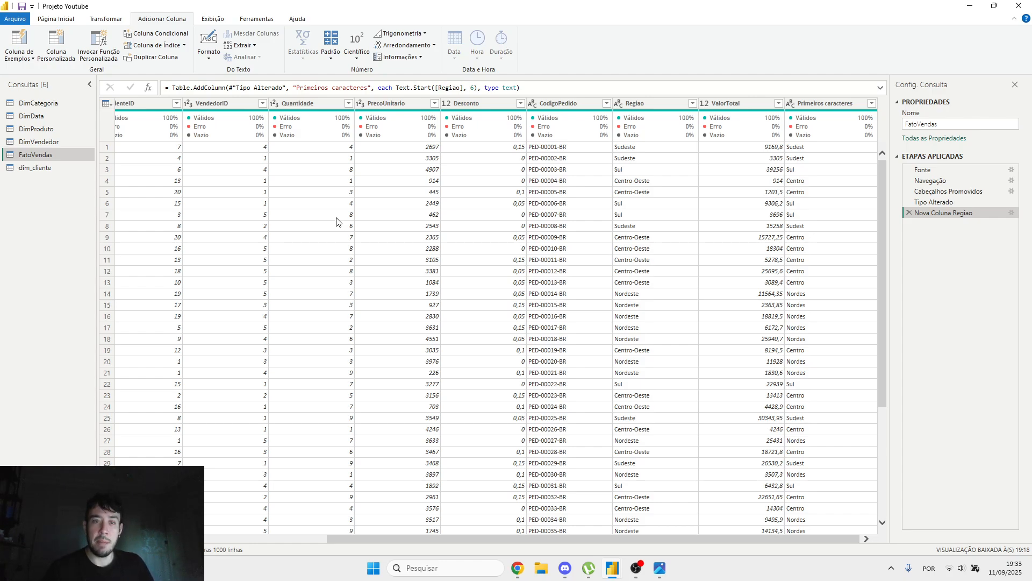
Step: Compare the applied steps of the DimVendedor, DimProduto, DimData and FatoVendas queries, and reopen etapas_aplicadas_resumo.png
{"action": "left_click", "coordinate": [42, 141]}
{"action": "left_click", "coordinate": [41, 130]}
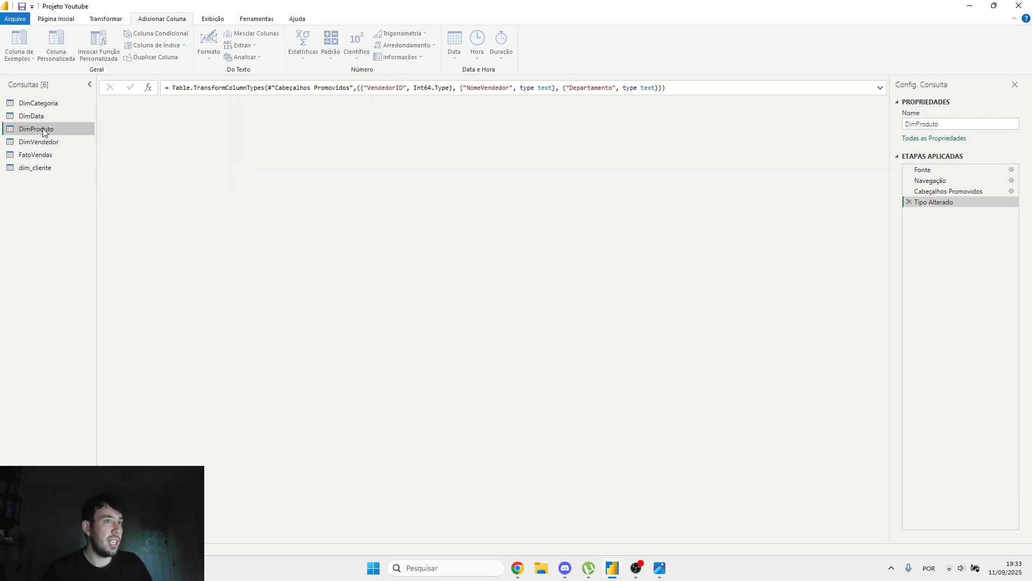
{"action": "left_click", "coordinate": [39, 142]}
{"action": "left_click", "coordinate": [34, 154]}
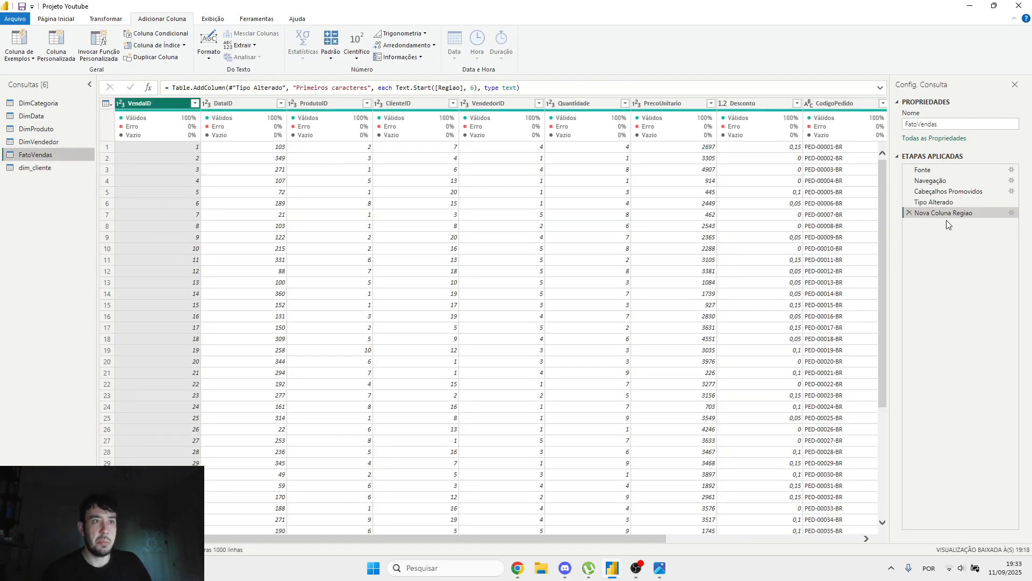
{"action": "left_click", "coordinate": [33, 116]}
{"action": "left_click", "coordinate": [57, 156]}
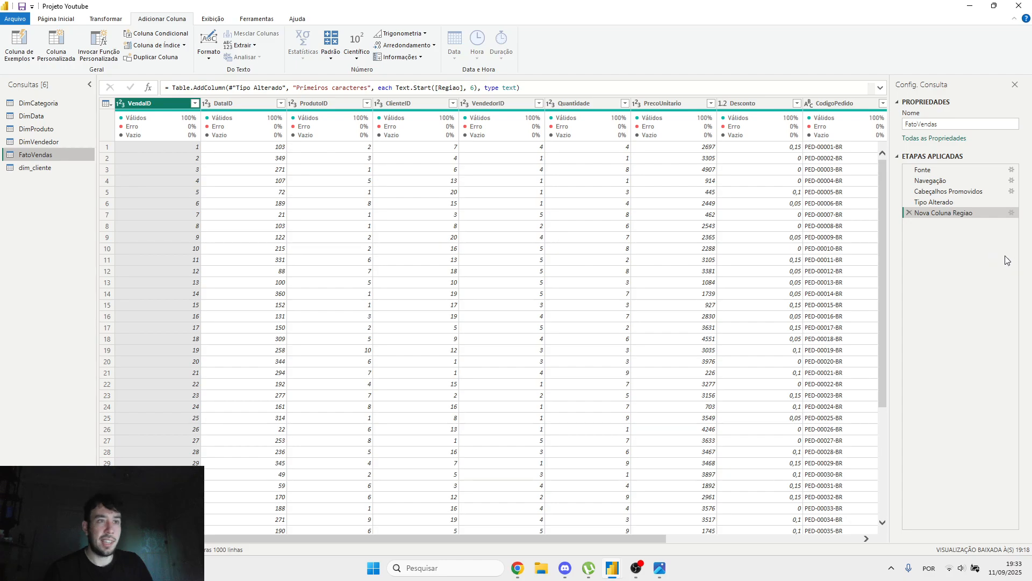
{"action": "left_click", "coordinate": [659, 567]}
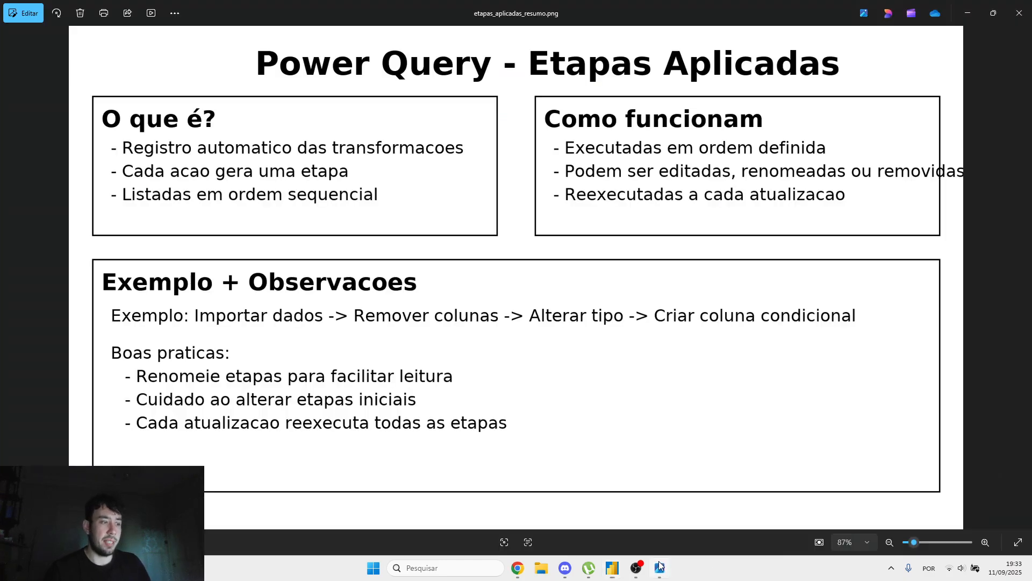